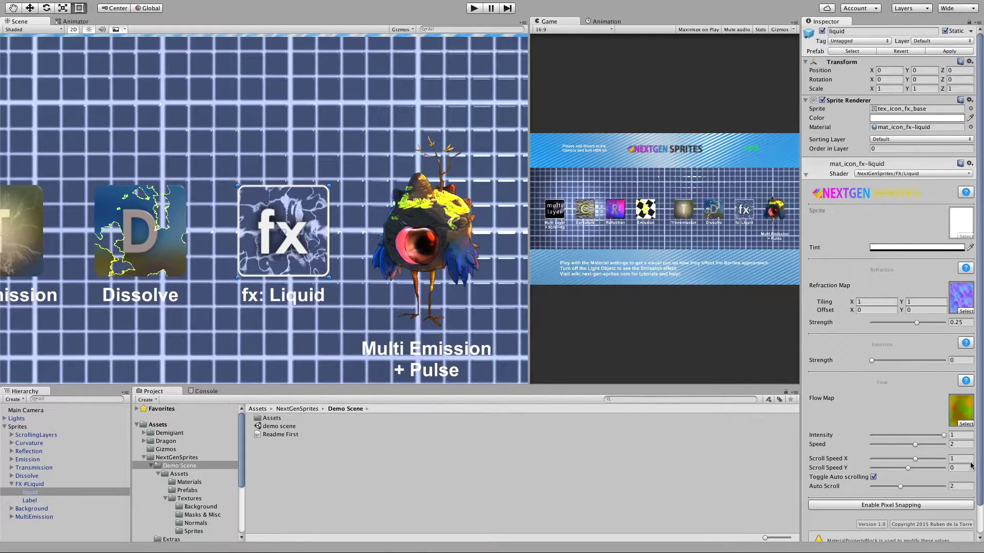
- Set the liquid material's flow Scroll Speed X to 0 and Scroll Speed Y to 4
click(952, 458)
text(0)
key(Tab)
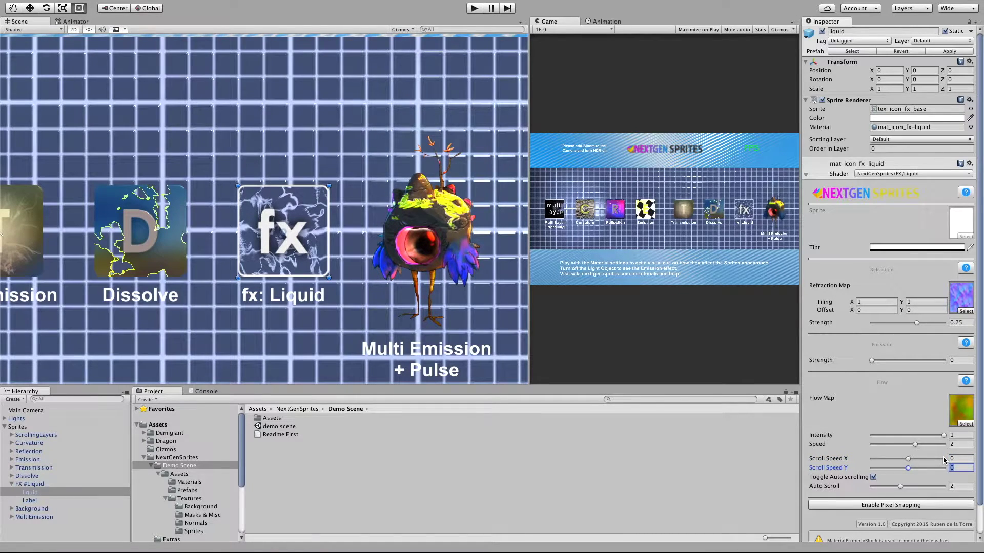
text(4)
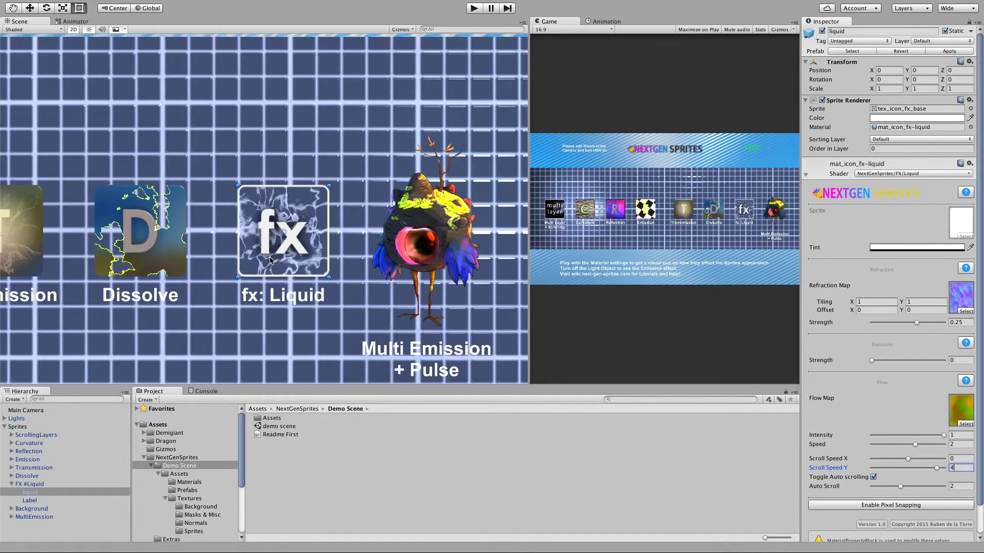
- Set the liquid material's Auto Scroll value to 3 and turn off auto scrolling
click(963, 489)
text(3)
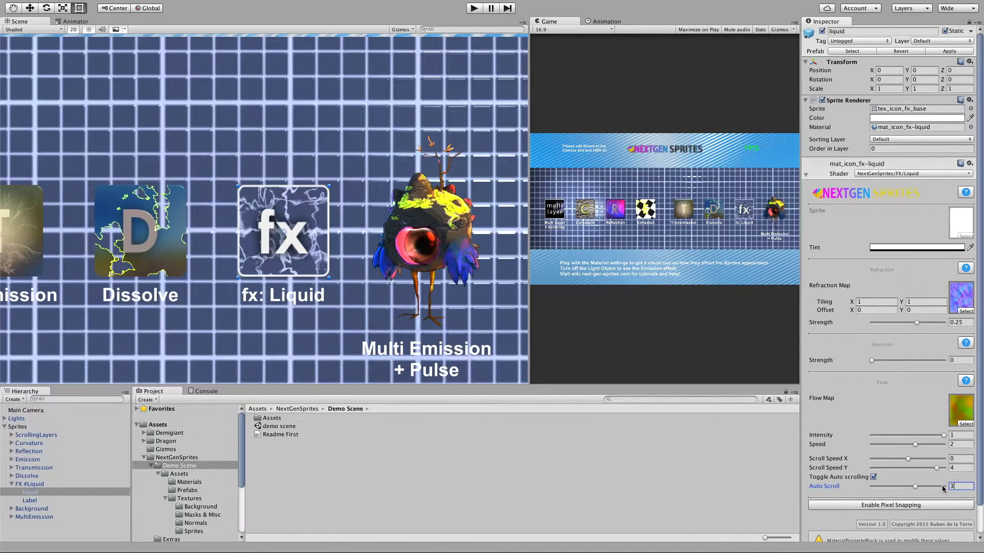
click(958, 487)
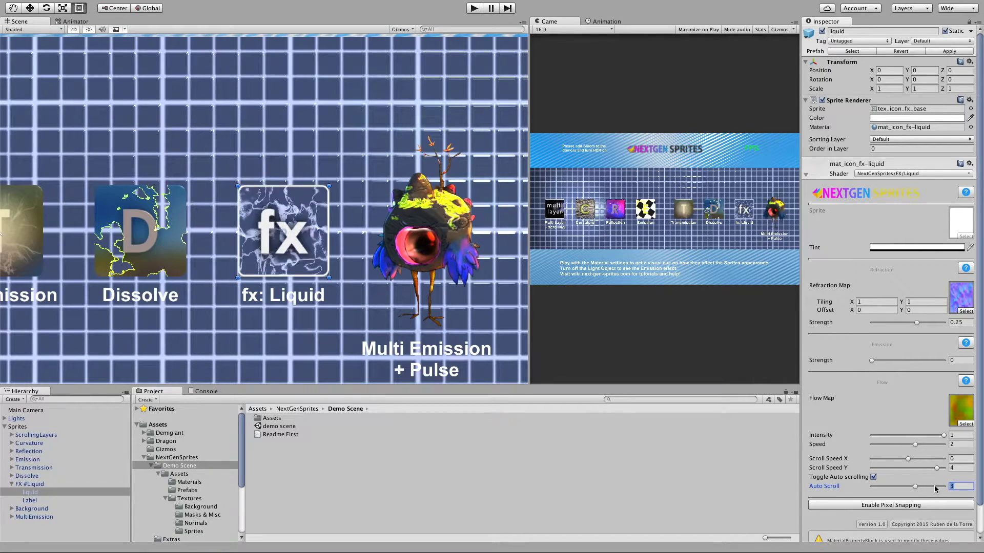
click(874, 477)
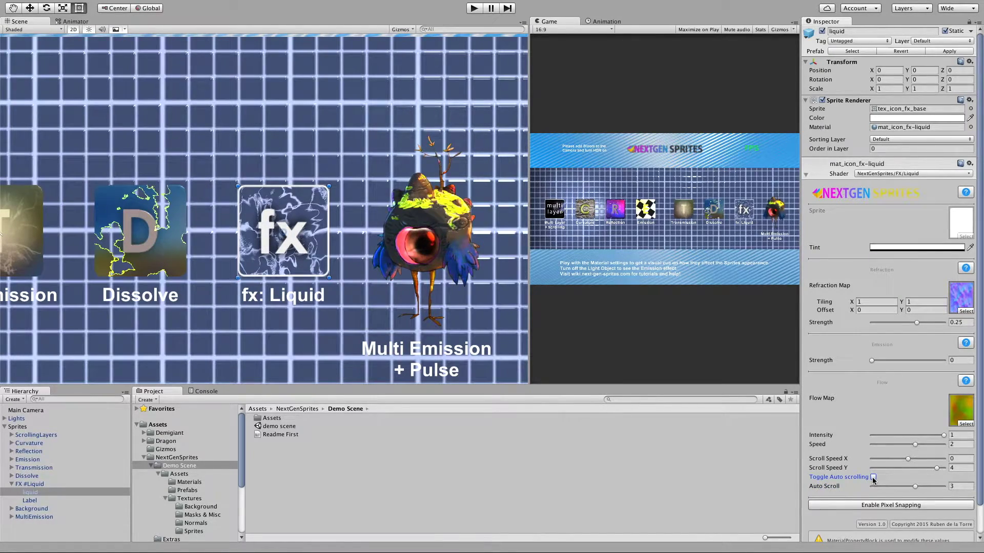
- Set the liquid material's Scroll Speed X and Scroll Speed Y both to 3
click(953, 459)
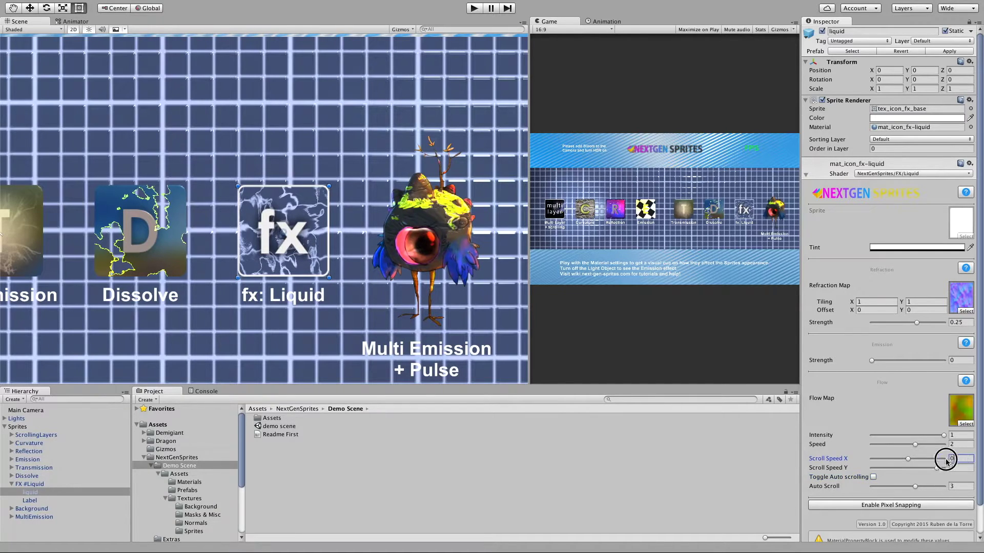
text(3)
click(950, 467)
text(3)
- Move the liquid sprite above the fx icon and set its Scroll Speed X and Y to 0
drag(305, 198, 273, 90)
click(930, 458)
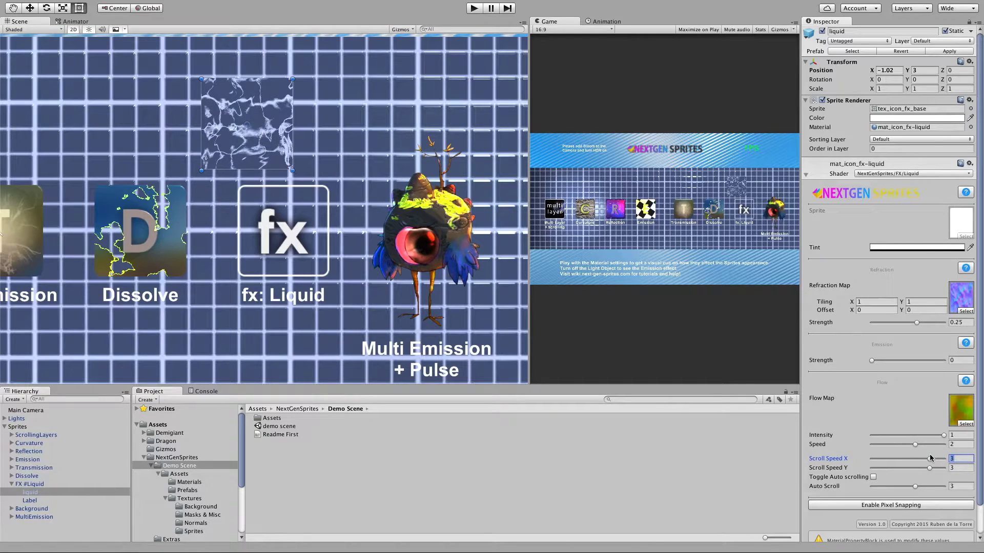
text(0)
key(Tab)
text(0)
mouse_move(248, 128)
mouse_down()
mouse_move(373, 119)
mouse_move(231, 117)
mouse_up()
- Set the liquid material's Scroll Speed X to 2 and move the sprite onto the bird
click(951, 458)
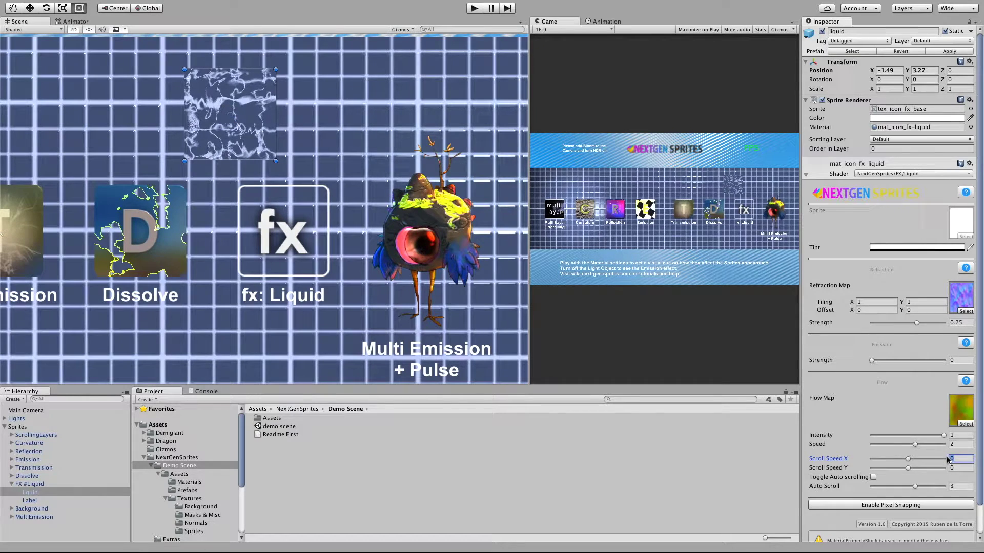
text(2)
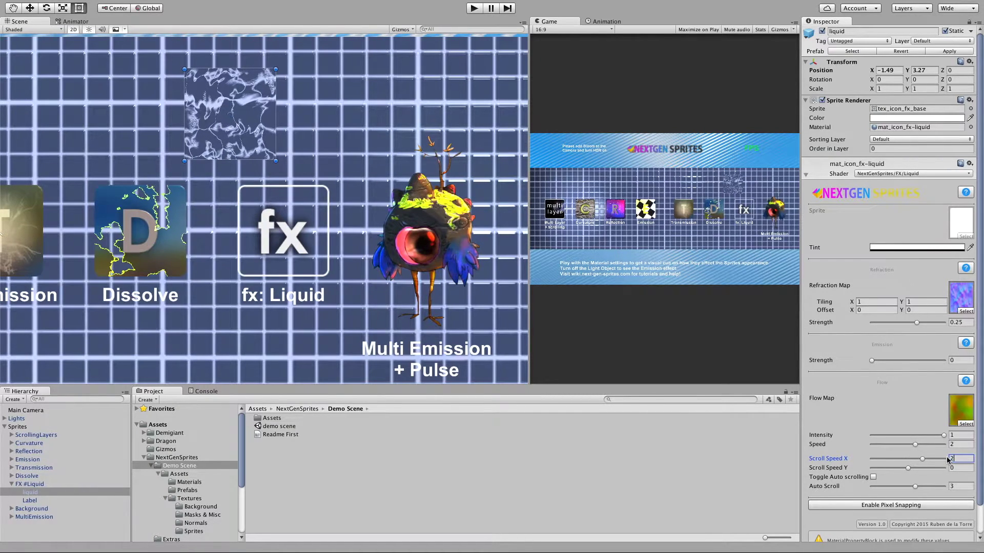
drag(238, 142, 402, 229)
- Set the liquid sprite's Order in Layer to 1 and move it across the bird to show the refraction
click(884, 148)
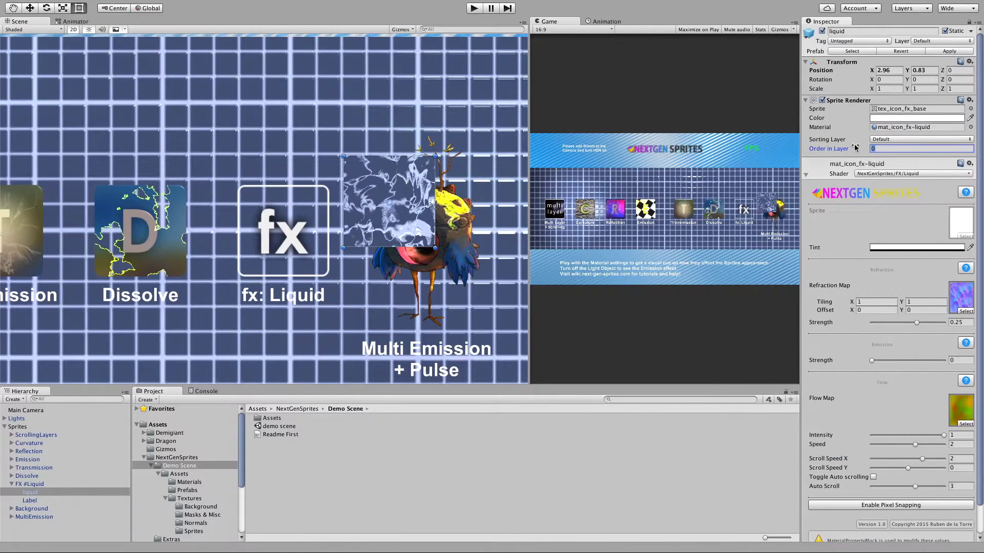
text(1)
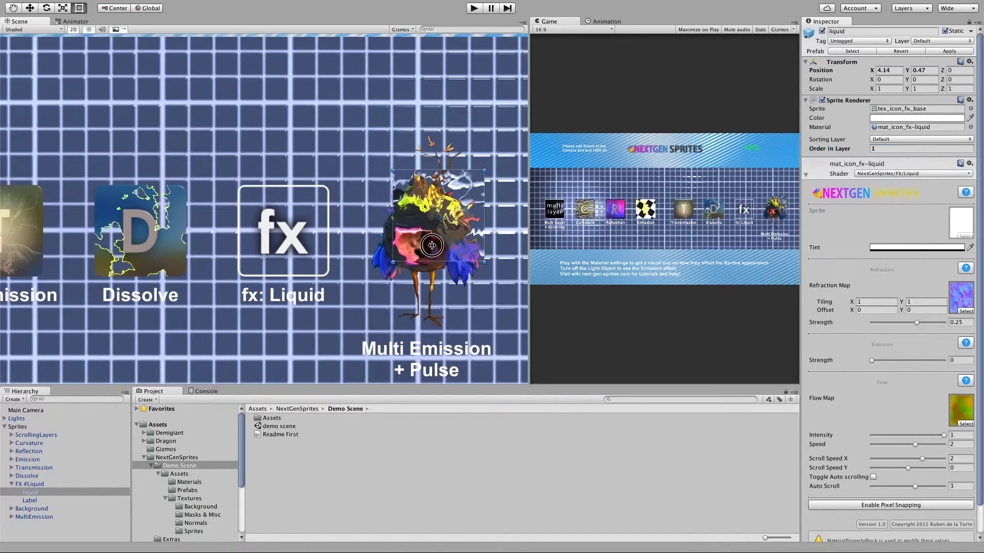
drag(374, 233, 210, 169)
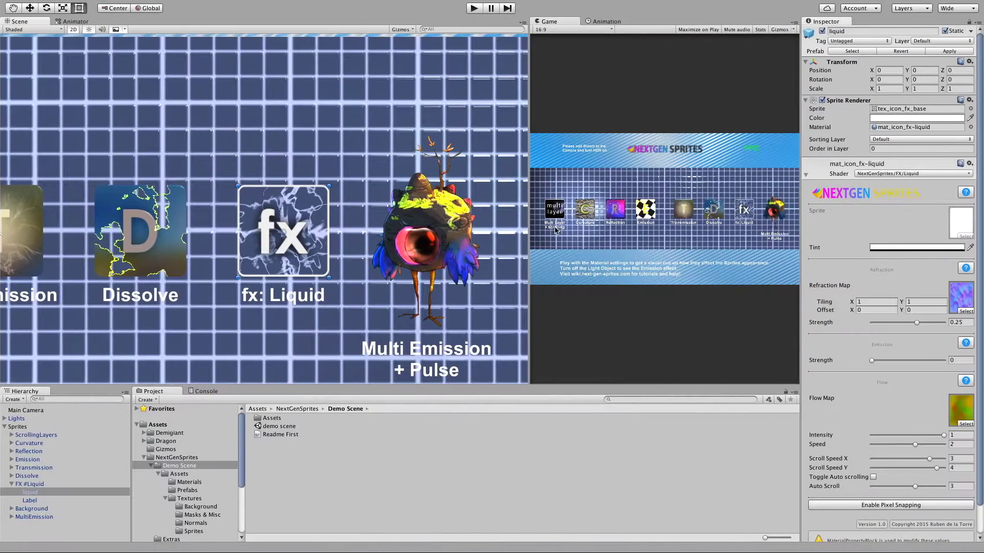
- Open the bird sprite's emission settings and examine its emission mask texture in an enlarged preview
click(450, 219)
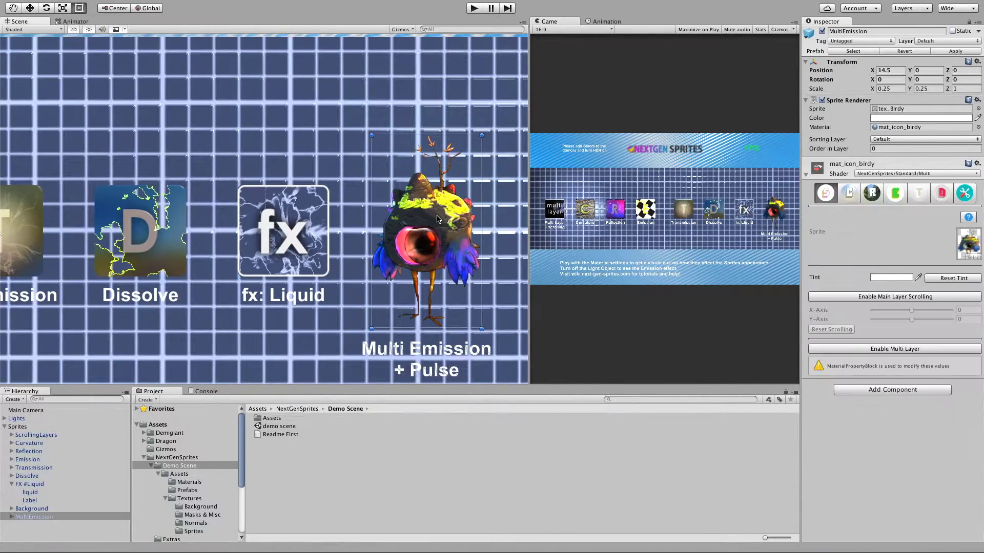
click(900, 197)
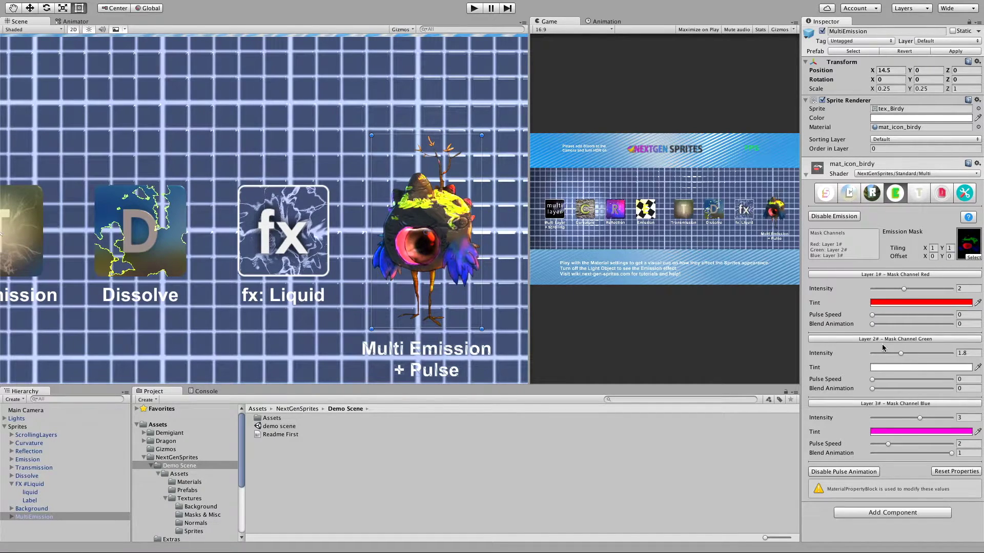
double_click(965, 247)
drag(851, 485, 868, 279)
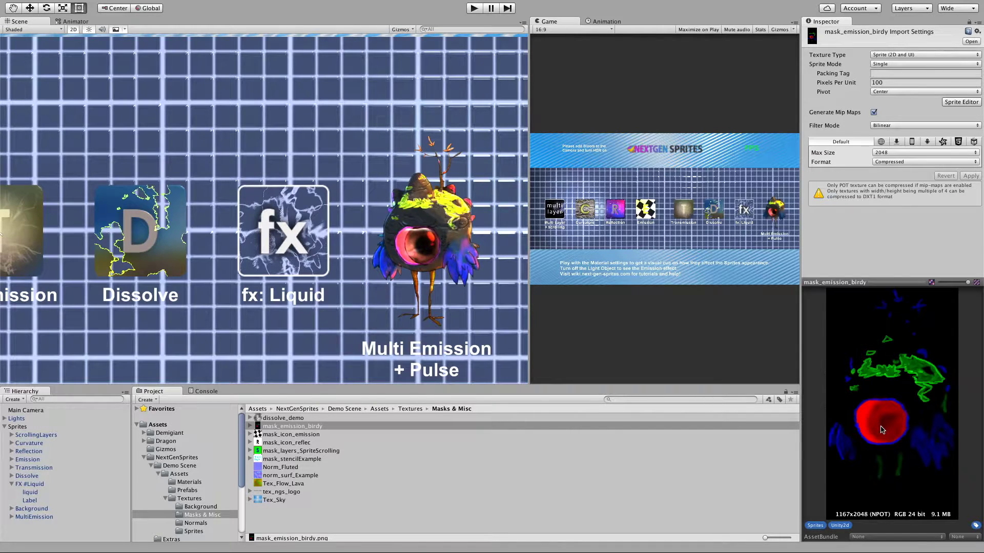
- Return to the bird's emission settings and set the blue mask channel's Blend Animation to 0
click(420, 230)
click(902, 194)
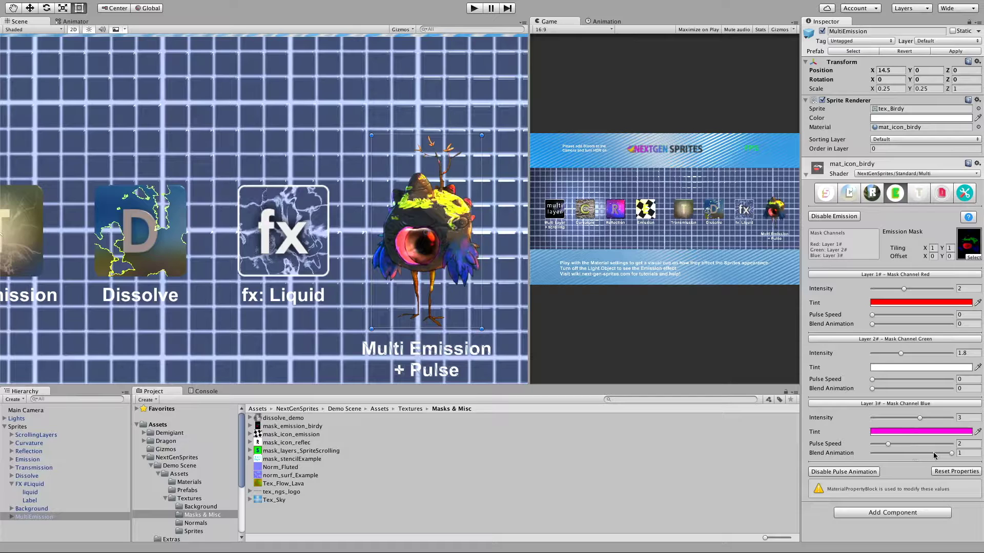
click(952, 454)
drag(951, 454, 772, 436)
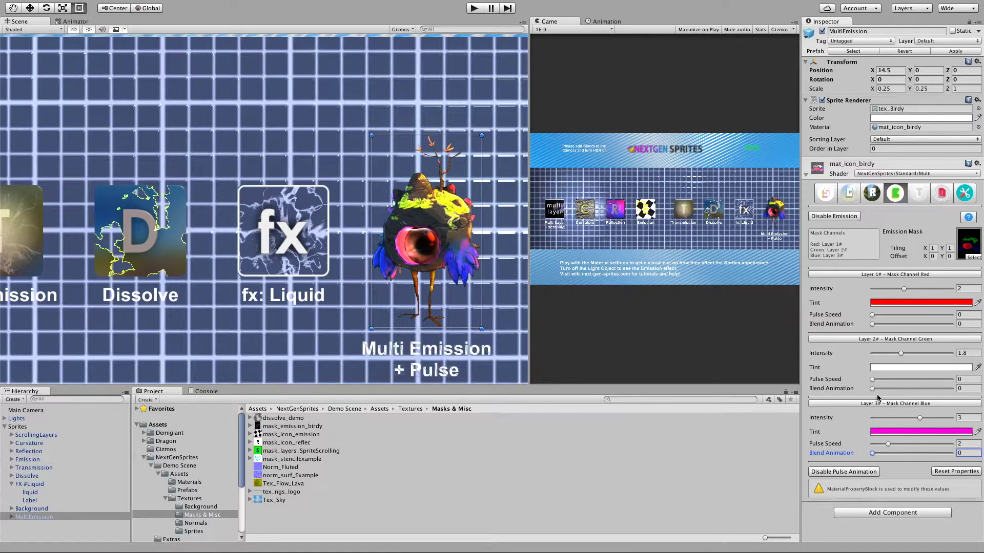
- Set the green mask channel's Blend Animation to 1 and Pulse Speed to 3, and disable the pulse animation
drag(873, 389, 974, 392)
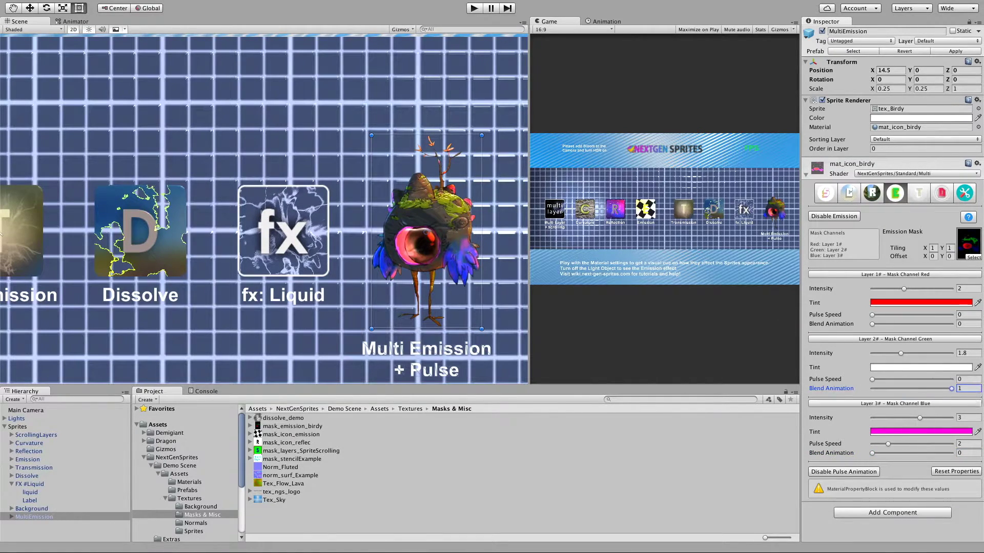
click(874, 380)
text(3)
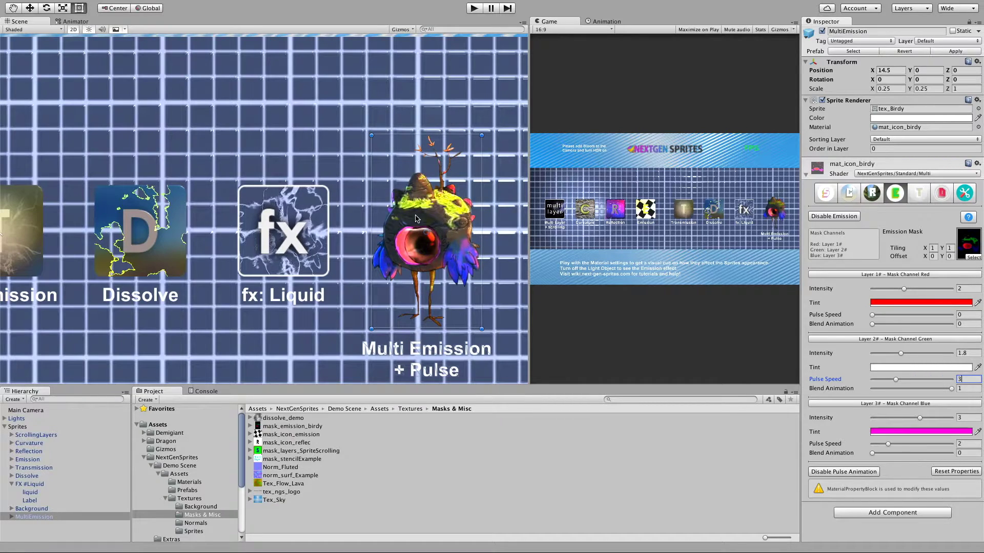
click(834, 473)
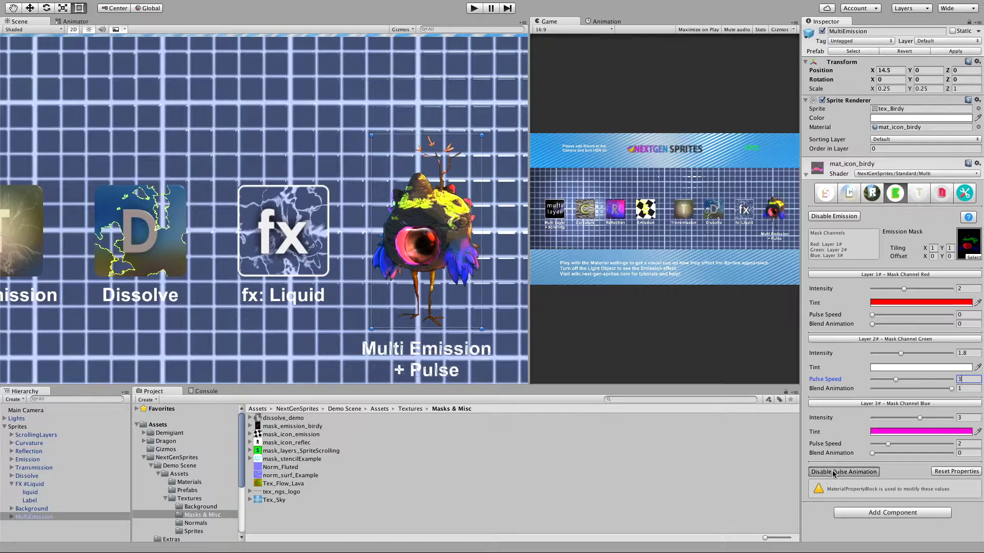
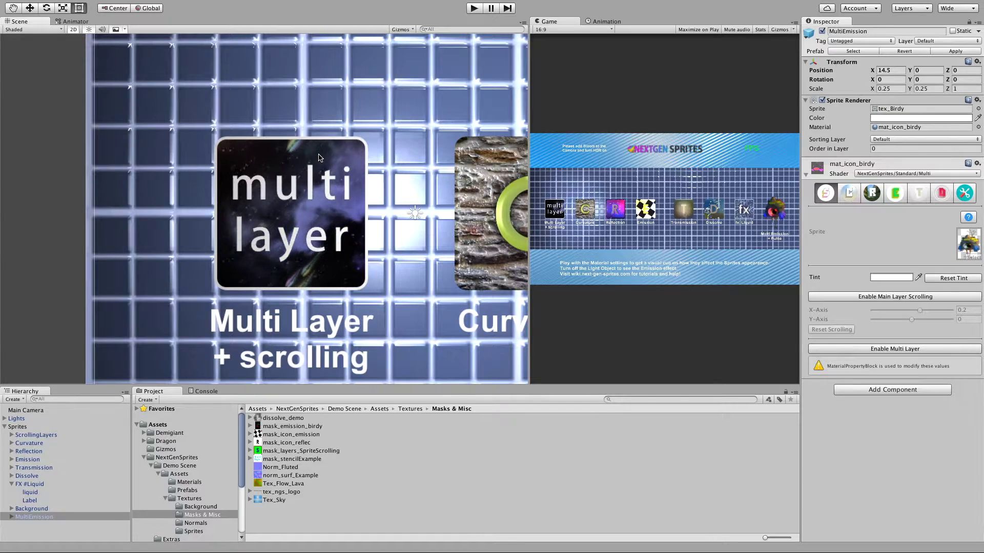
- Select the multi layer icon sprite and turn its Multi Layer effect off and back on for comparison
click(318, 157)
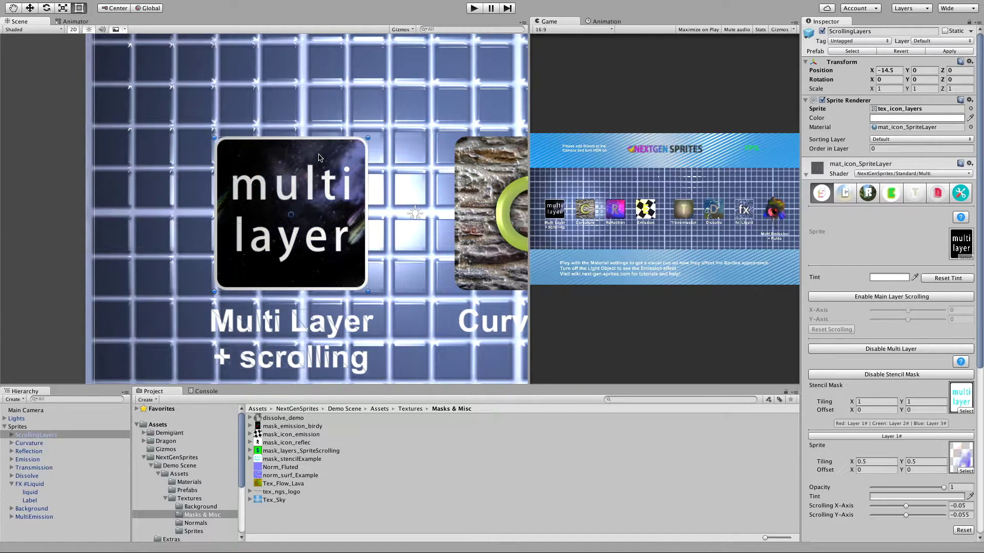
scroll(860, 279, down, 3)
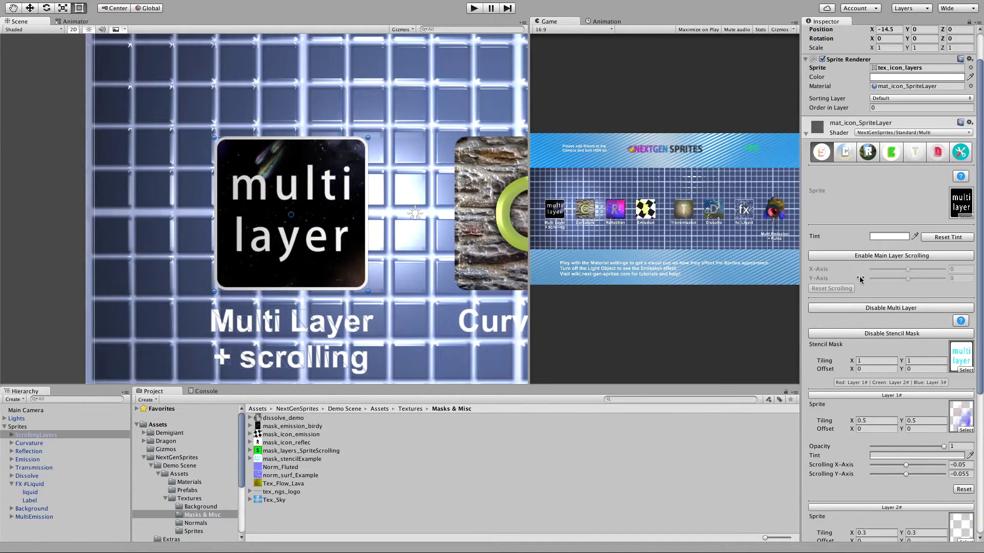
scroll(860, 279, down, 9)
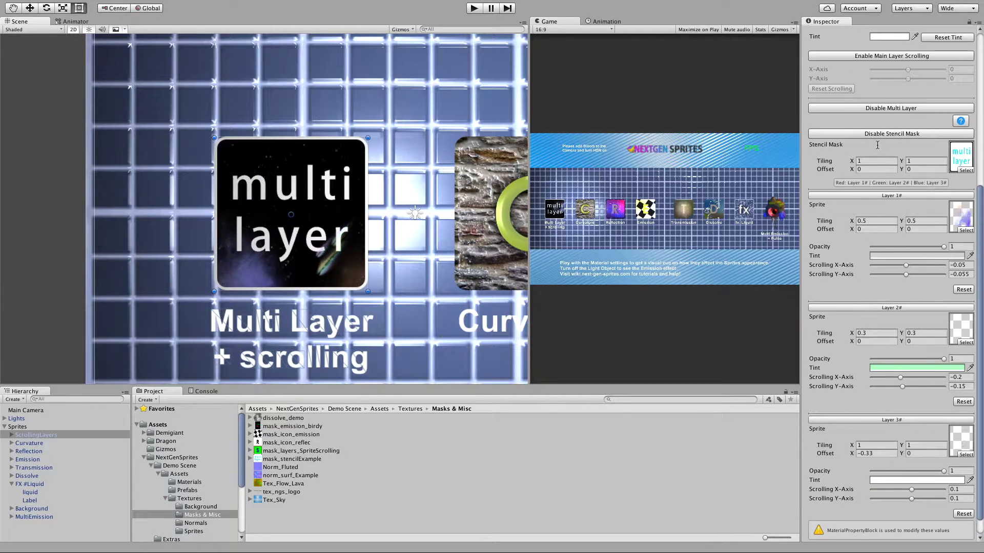
click(888, 107)
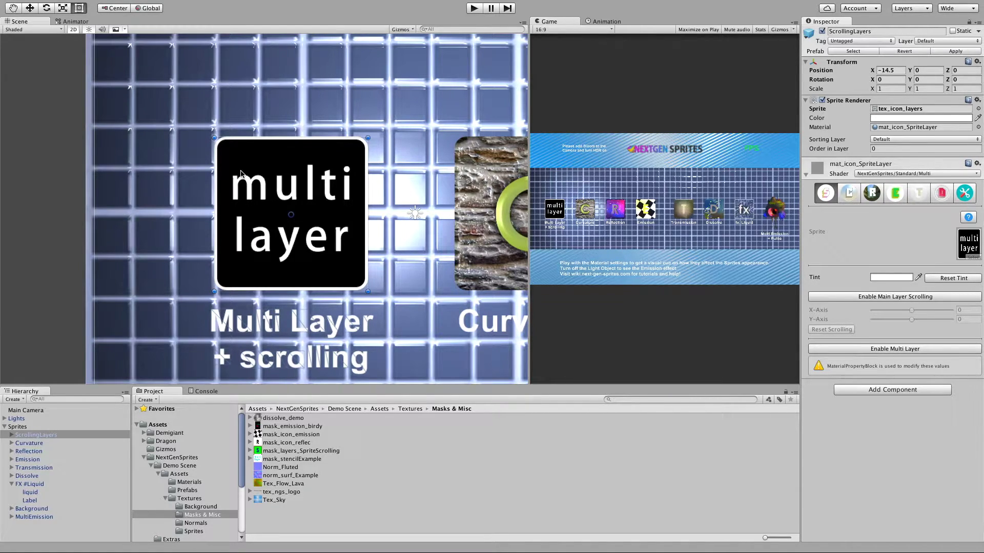
scroll(243, 174, up, 1)
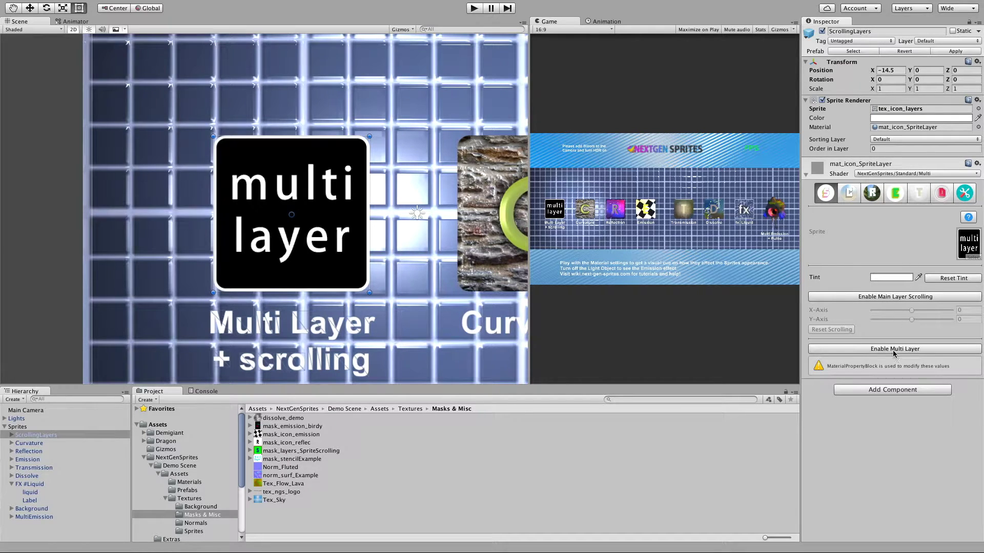
click(928, 354)
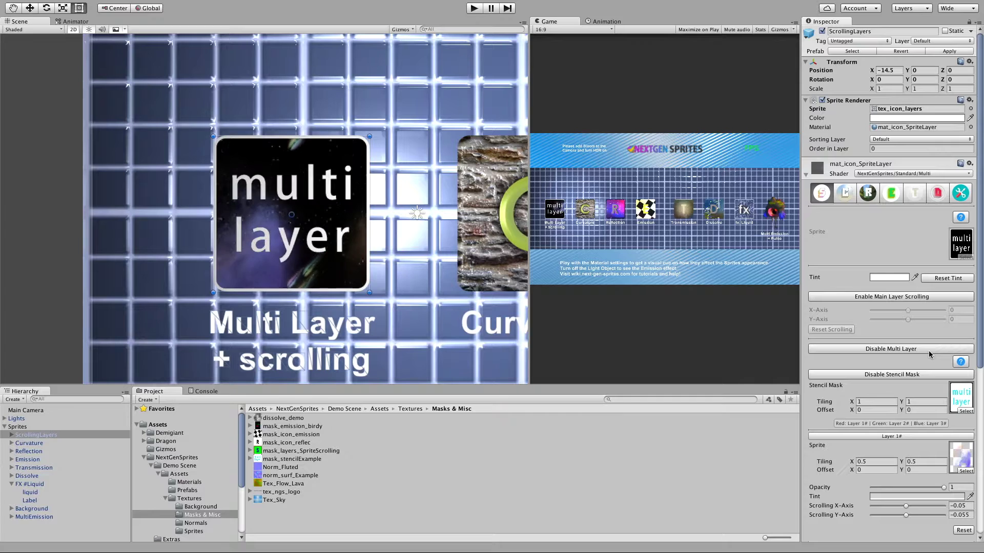
- Set the opacity of Layer 2 and Layer 3 to 0 on the multi layer sprite
scroll(929, 351, down, 3)
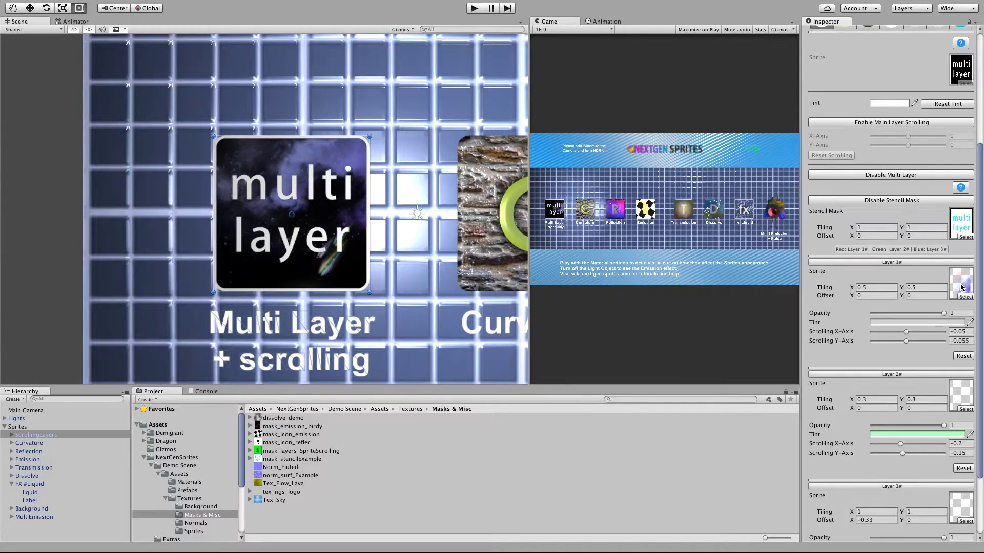
scroll(962, 287, down, 2)
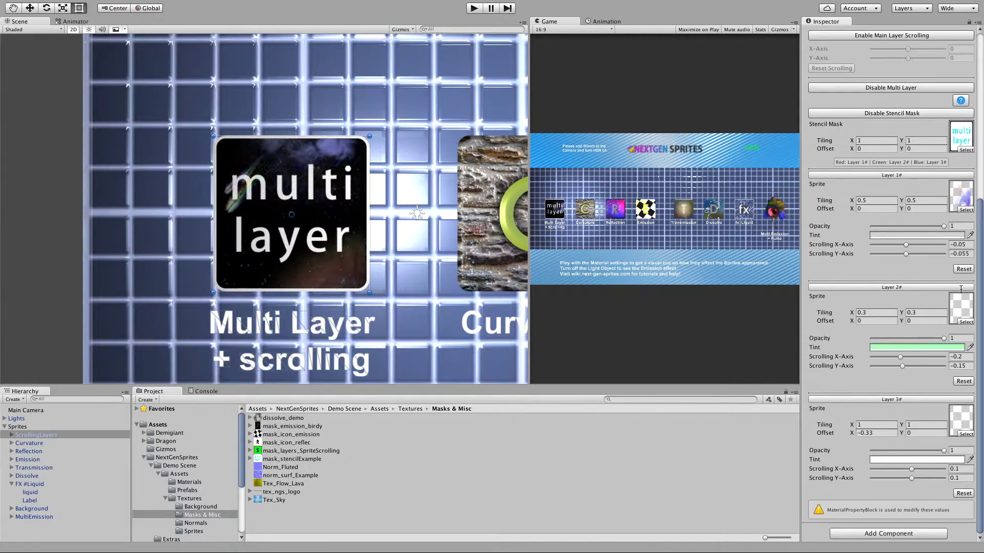
drag(943, 339, 871, 339)
drag(943, 451, 853, 449)
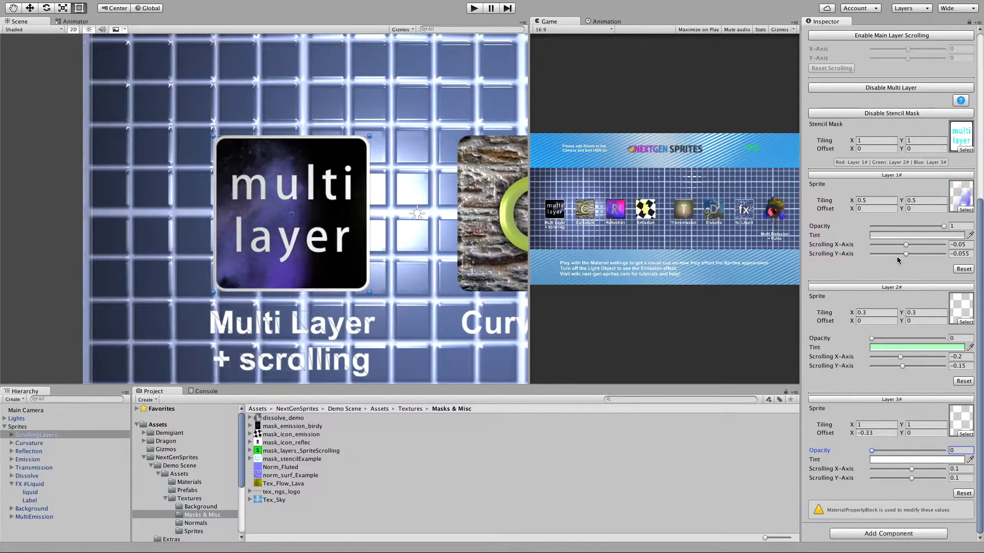
- Locate the texture used by Layer 1, tex_galaxy_scrollLayer, in the project and examine its preview
click(957, 199)
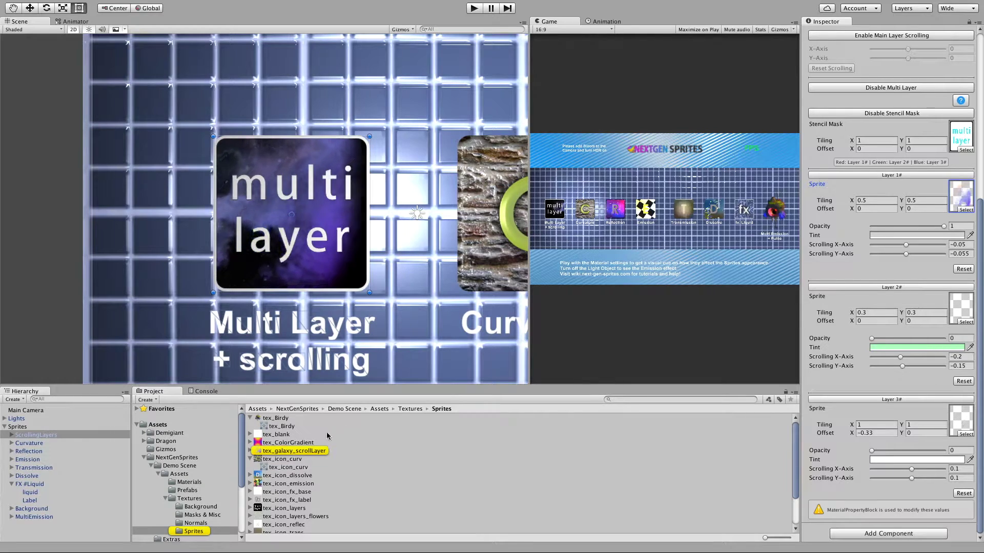
click(300, 450)
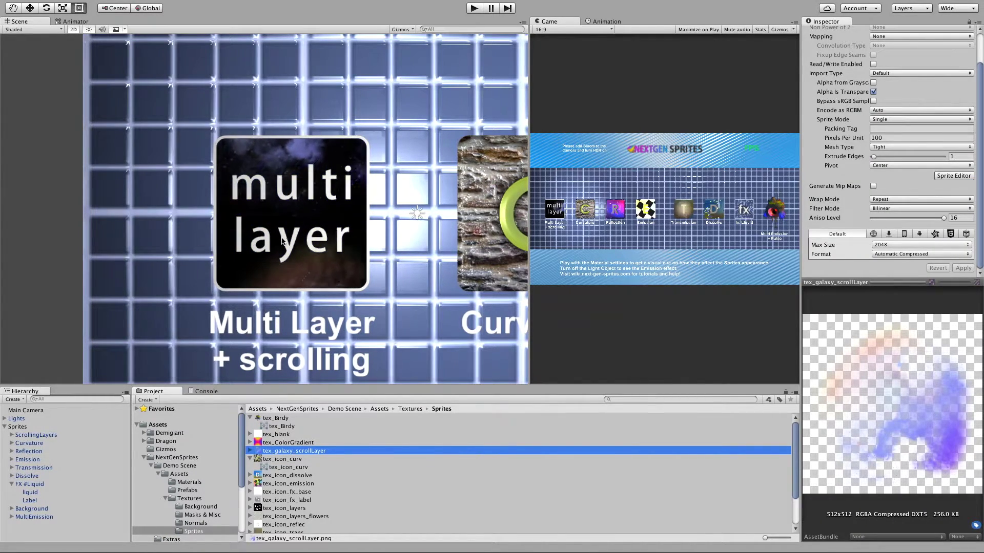
- Reselect the multi layer sprite and set the Layer 1 tint to white (FFFFFFFF)
click(261, 196)
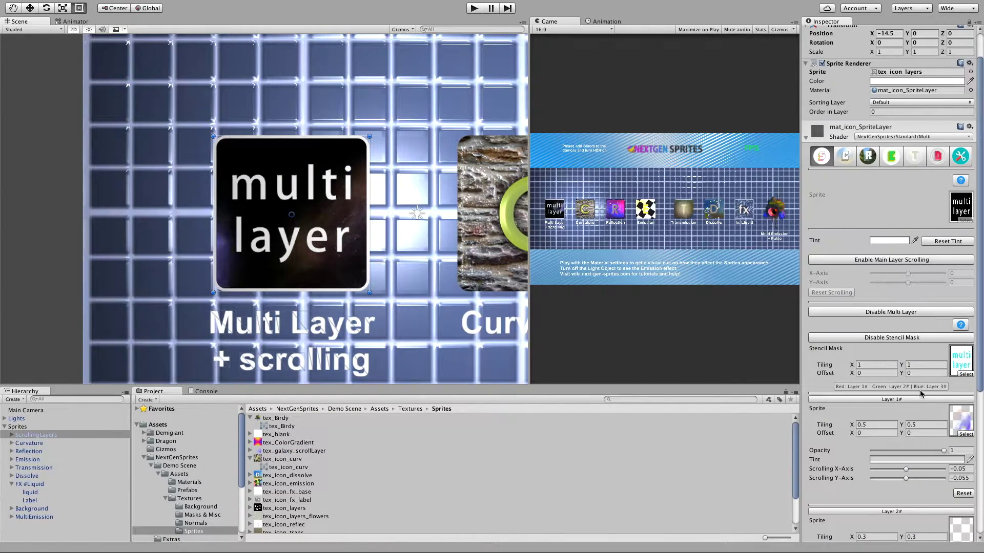
scroll(919, 413, down, 5)
click(893, 296)
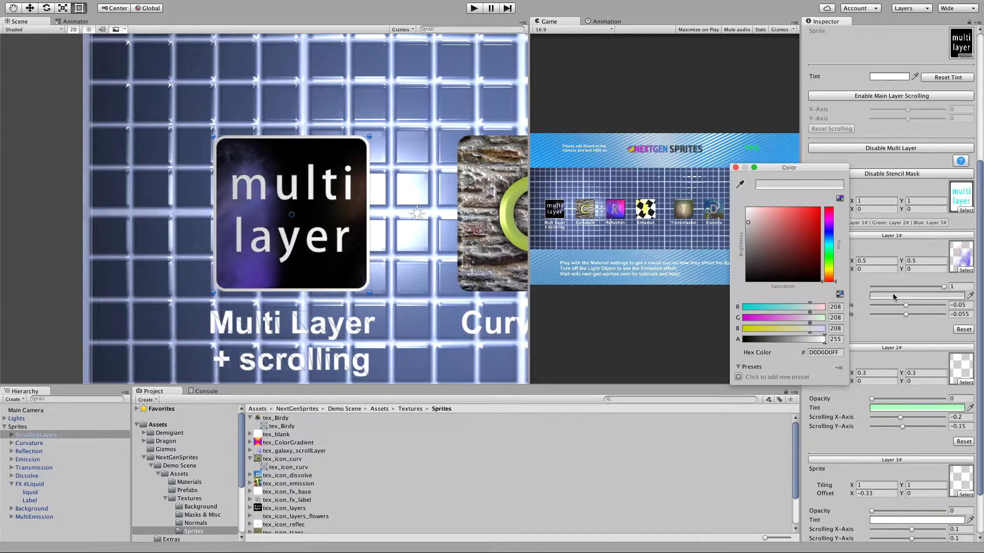
drag(759, 240, 720, 203)
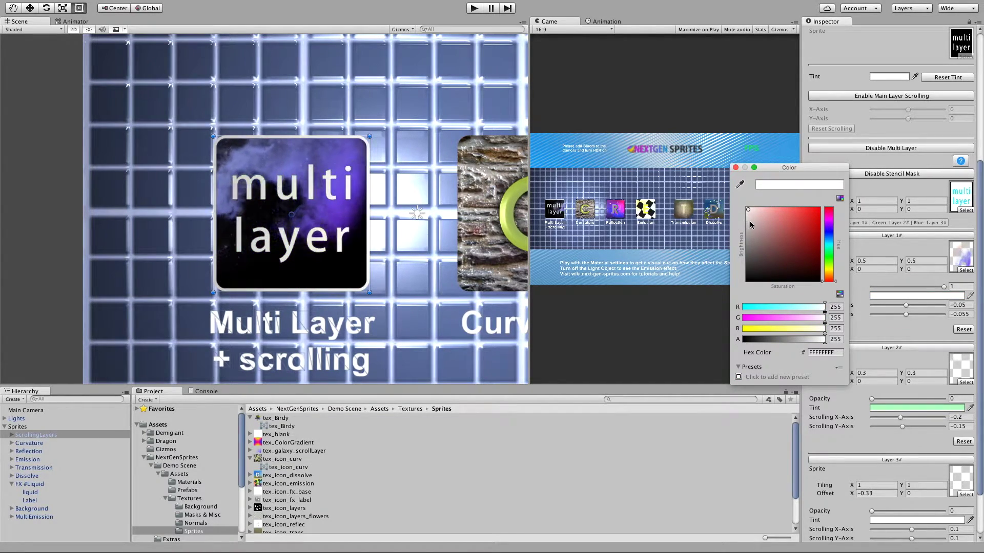
- Tint Layer 1 of the multi layer sprite light grey, about C1C1C1FF, and close the colour picker
click(740, 184)
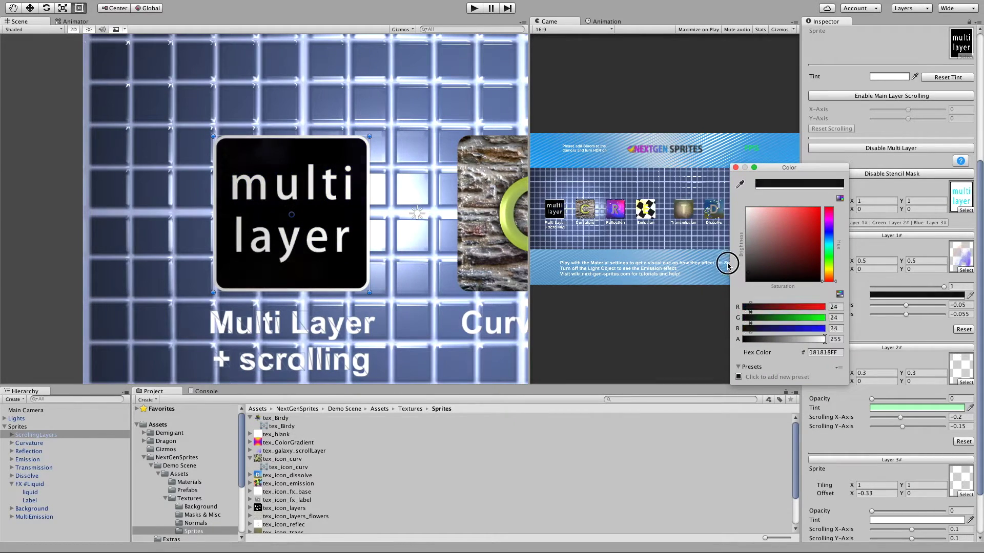
click(717, 219)
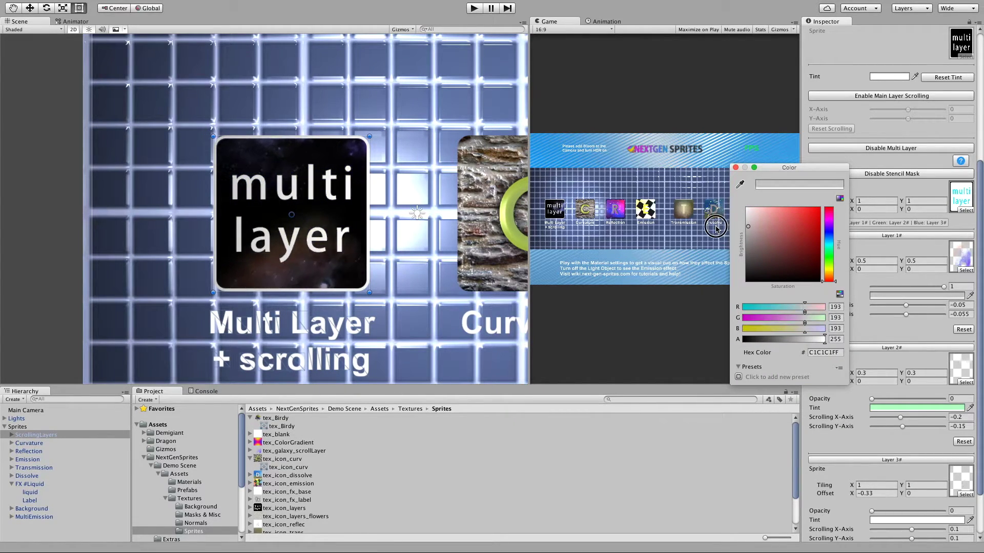
click(736, 167)
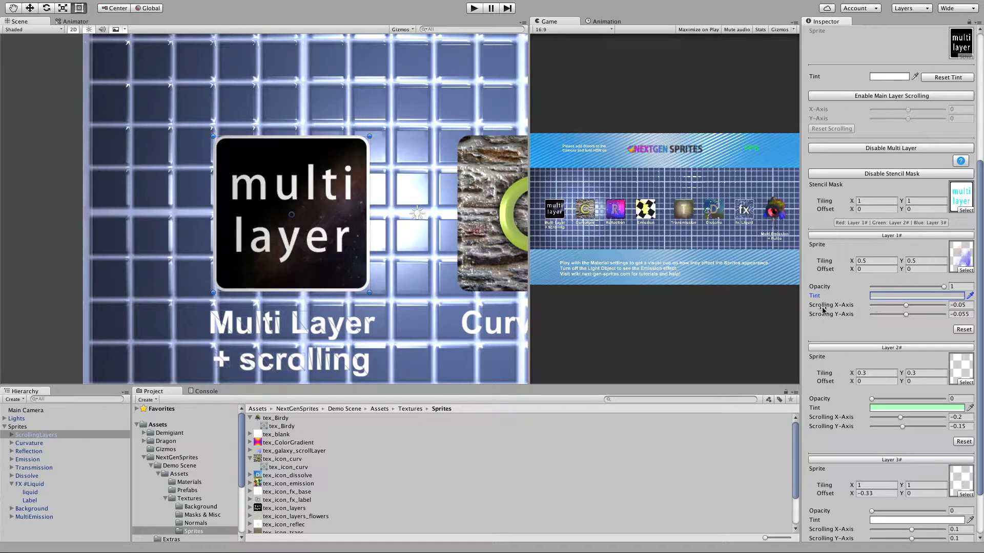
- Try Layer 1 scrolling values of 0.13 on the X-axis and -0.45 on the Y-axis, and undo both changes
drag(906, 305, 892, 315)
click(905, 315)
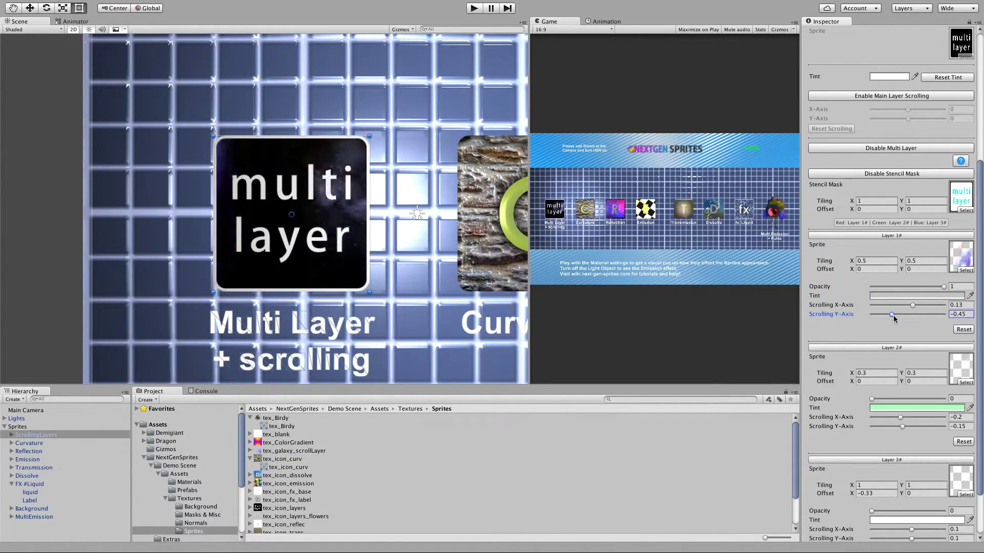
key(super+z)
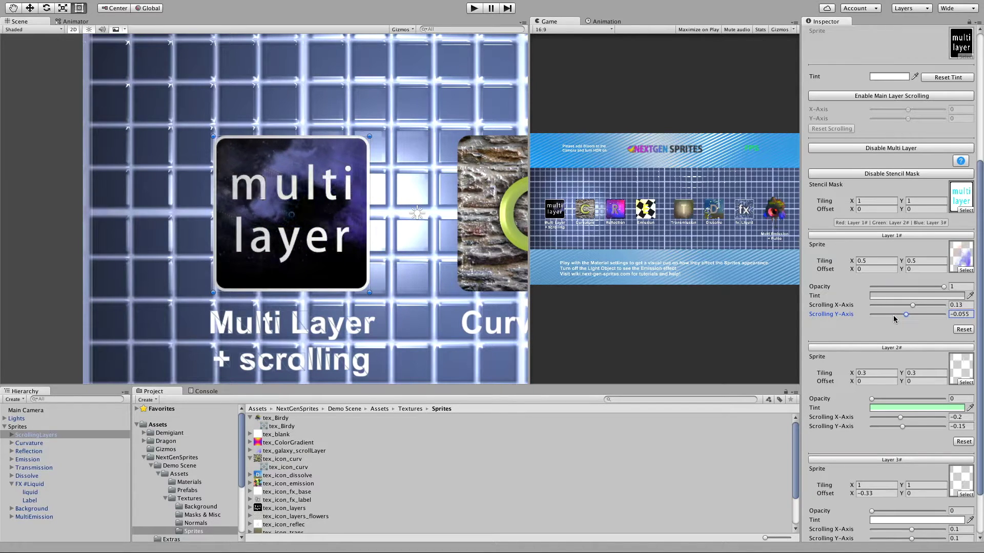
key(super+z)
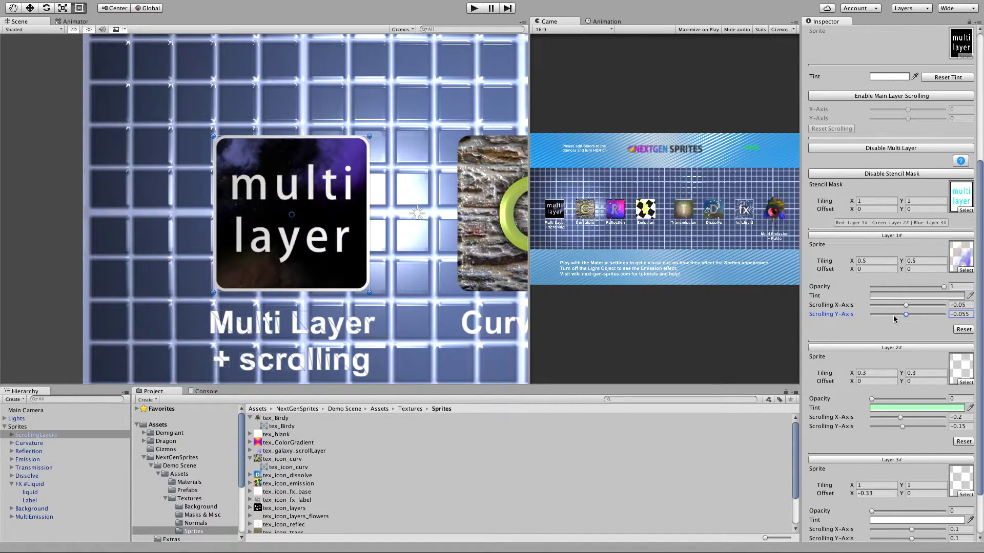
- Isolate Layer 2 by setting its opacity to 1 and the Layer 1 opacity to 0
drag(872, 399, 944, 399)
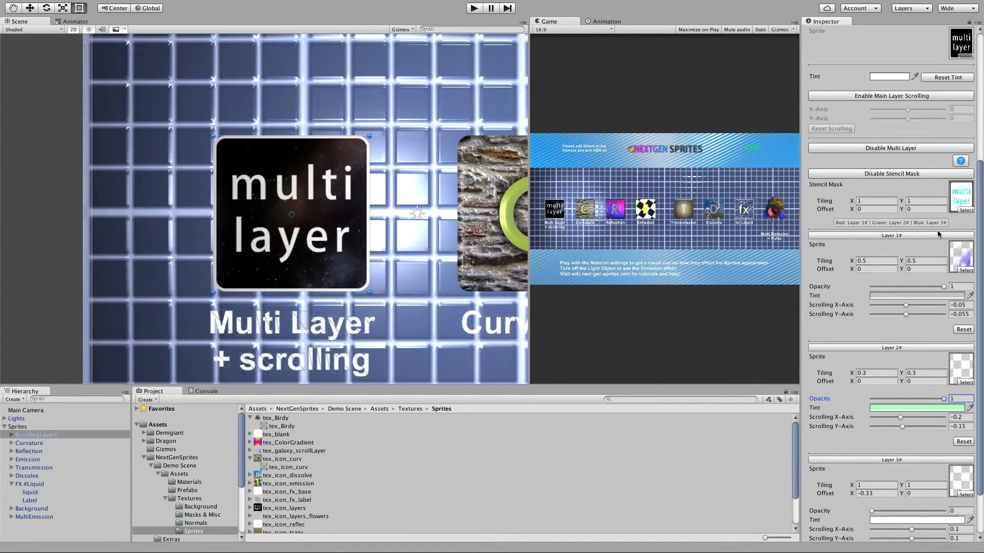
drag(944, 287, 813, 292)
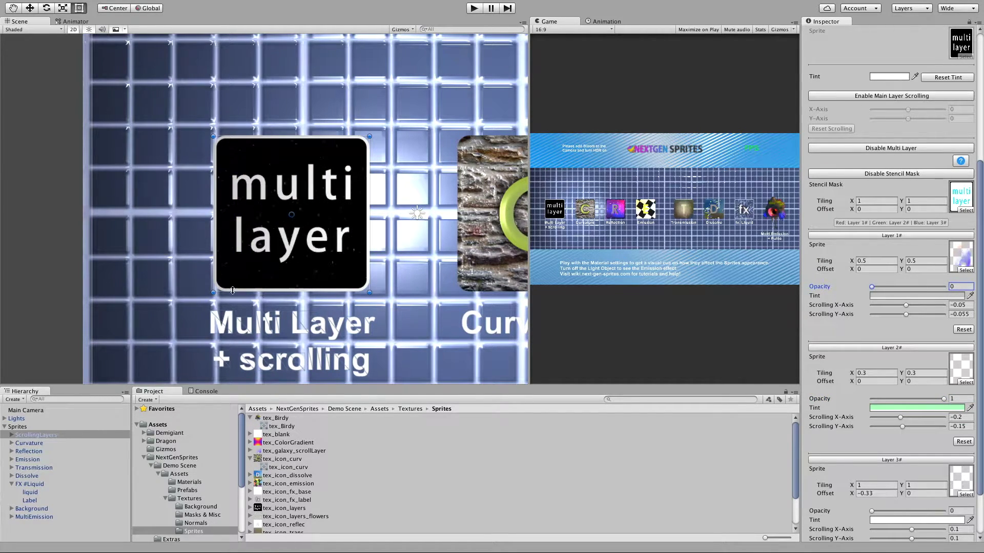
- Try a Layer 2 tiling of 0.1 on both X and Y
scroll(263, 197, up, 4)
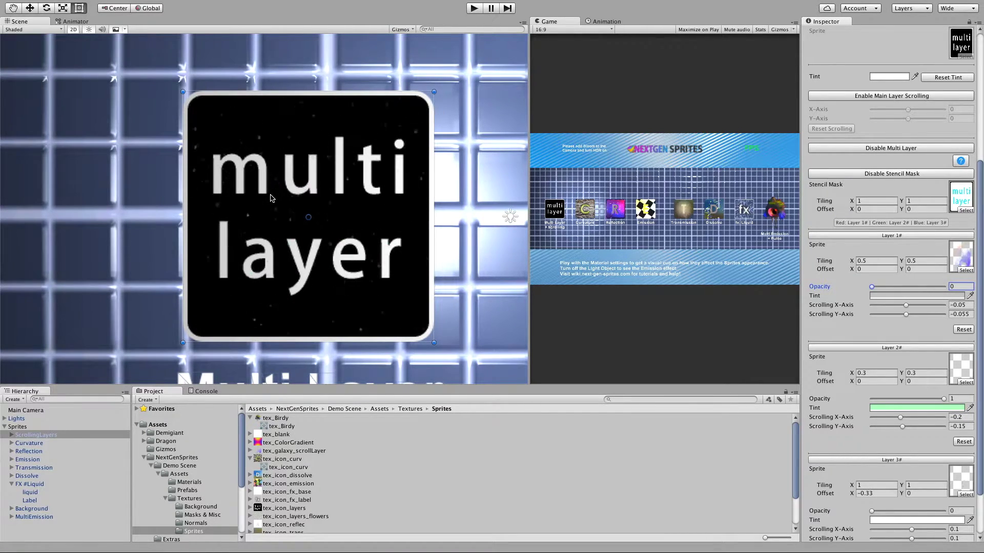
click(872, 375)
text(0.1)
key(Tab)
text(.1)
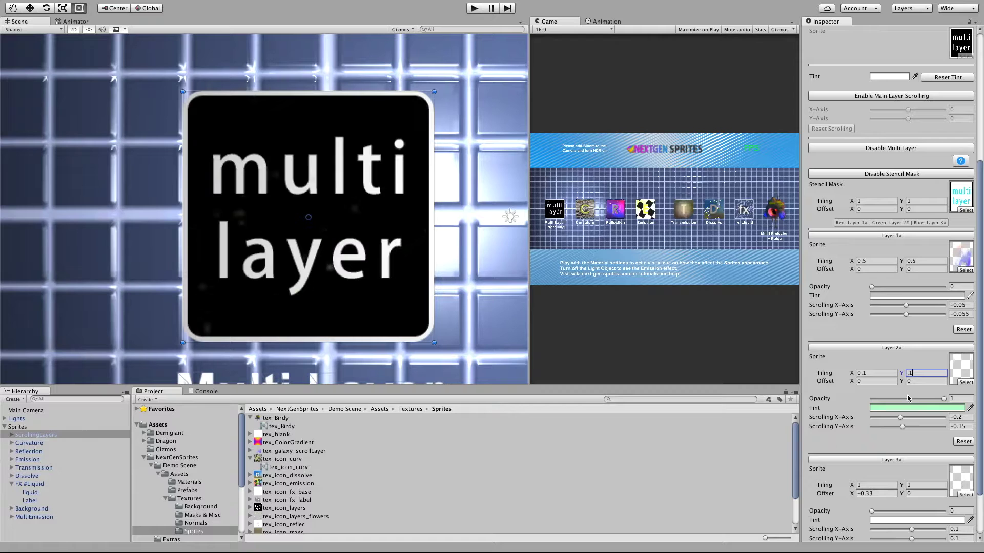
- Try a Layer 2 tiling of 1 on both X and Y, with the multi layer sprite framed in the scene
click(872, 373)
text(1)
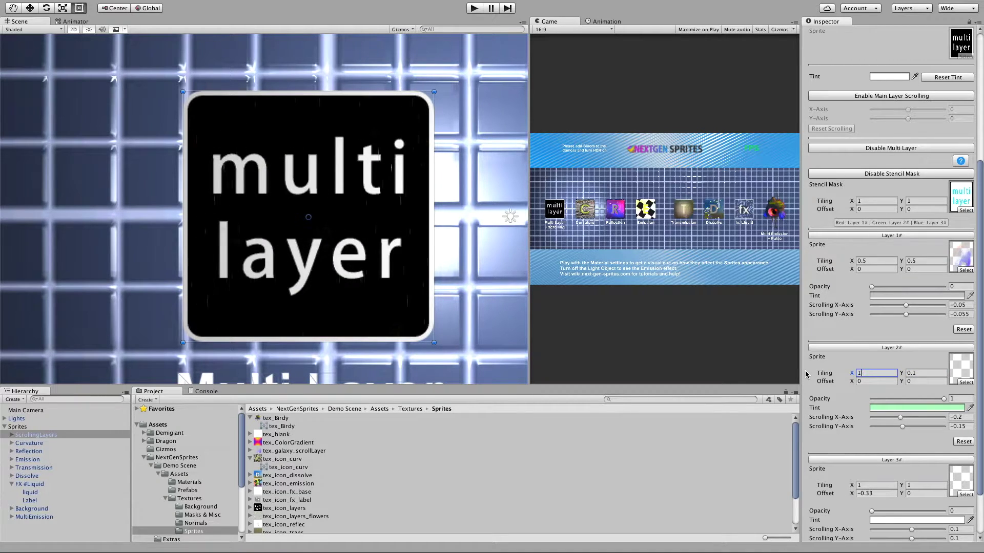
key(Tab)
text(1)
scroll(257, 132, down, 10)
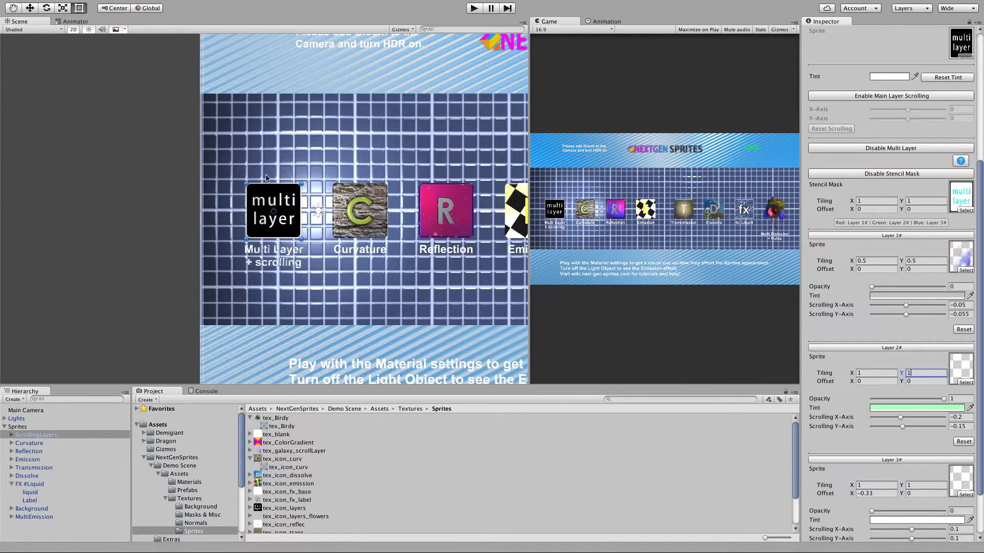
key(f)
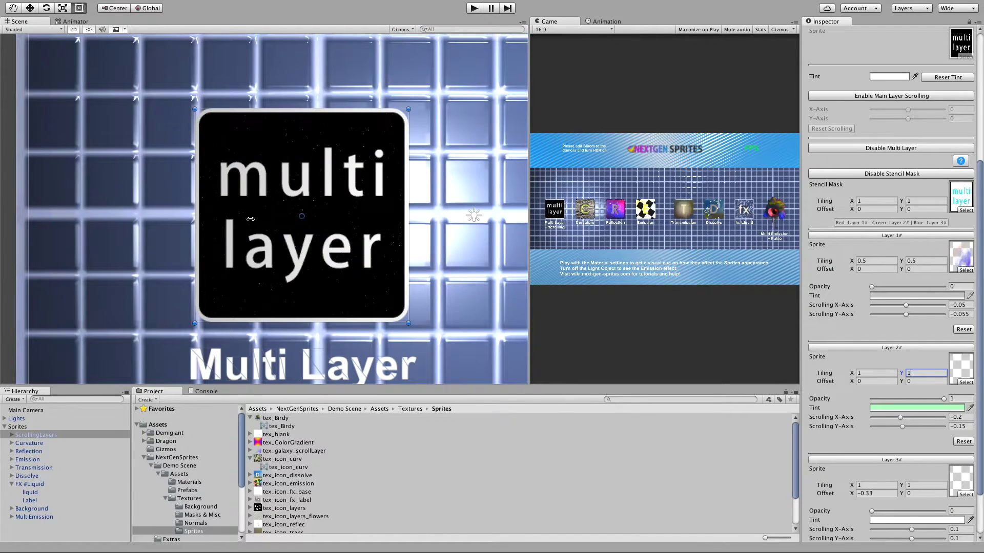
- Set the Layer 2 tiling to 0.3 on both X and Y
click(846, 372)
text(0.)
key(Tab)
scroll(314, 261, down, 3)
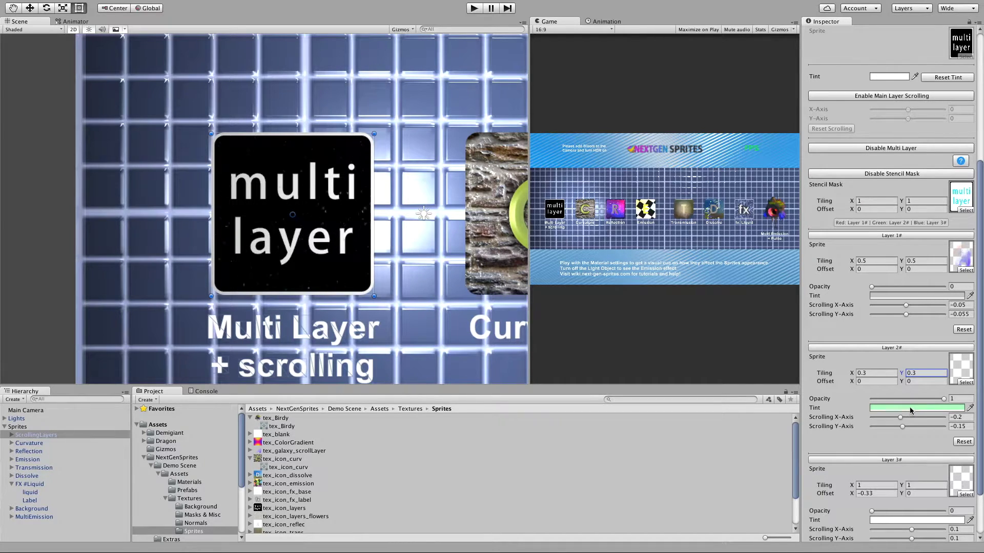
- Isolate Layer 3 by setting the Layer 2 opacity to 0 and the Layer 3 opacity to 1
drag(942, 397, 838, 405)
scroll(893, 449, down, 3)
drag(874, 451, 976, 456)
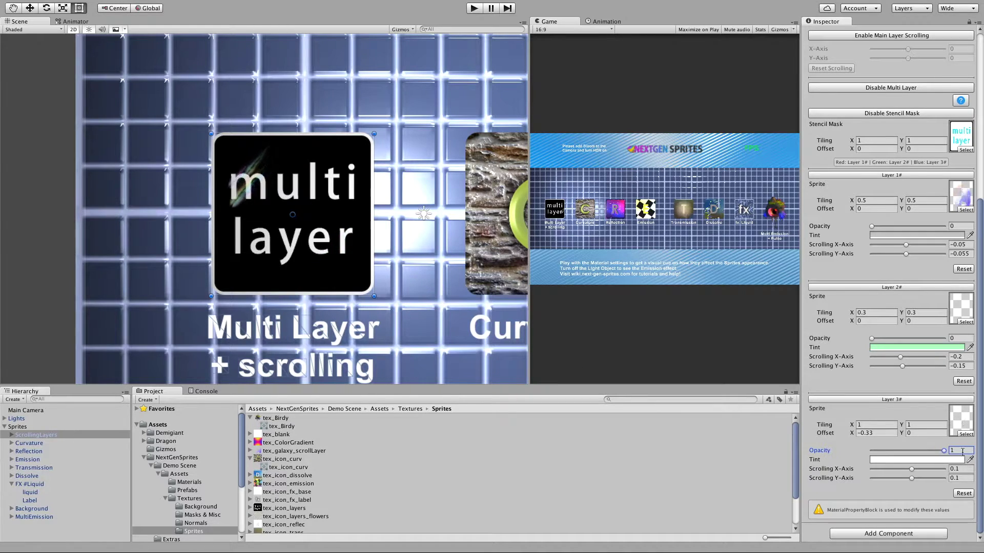
- Try a yellow tint (FBFF00FF) on Layer 3 and return it to white (FFFFFFFF)
click(919, 459)
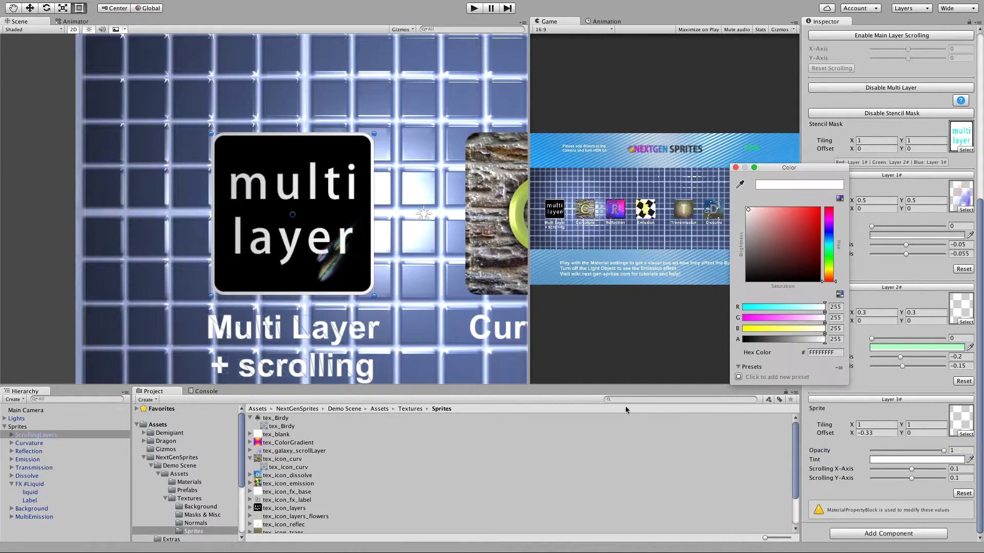
click(802, 227)
mouse_move(828, 232)
mouse_down()
mouse_move(829, 277)
mouse_move(825, 205)
mouse_up()
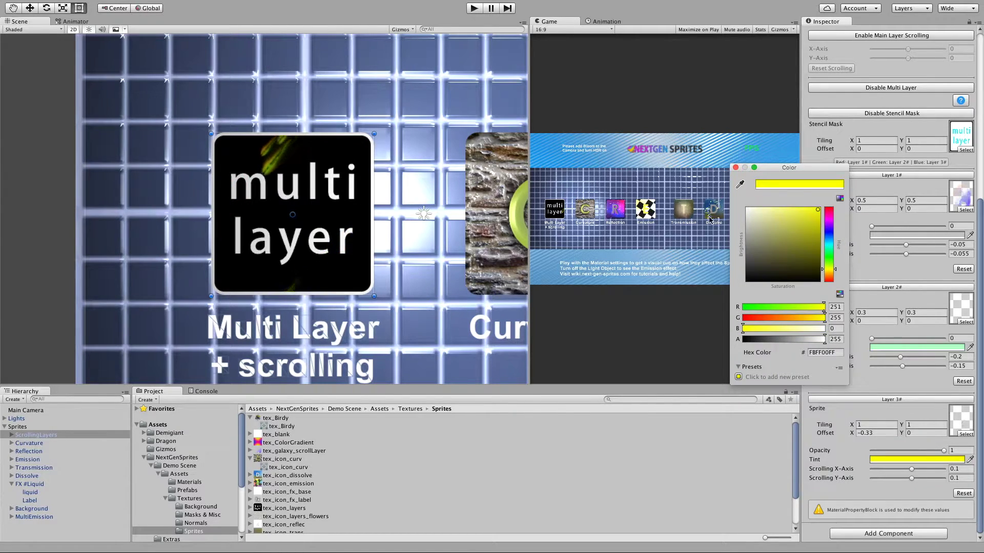
drag(785, 237, 741, 205)
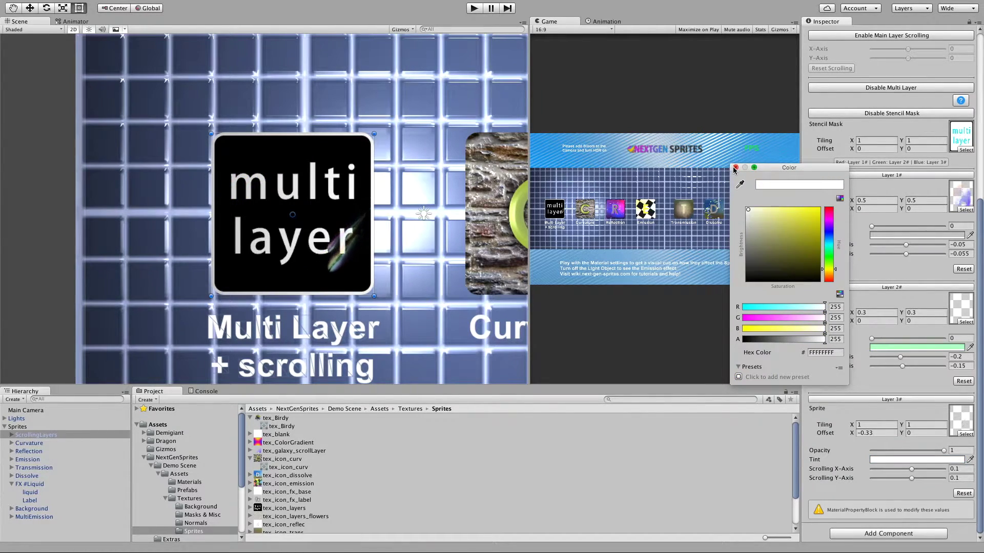
click(735, 168)
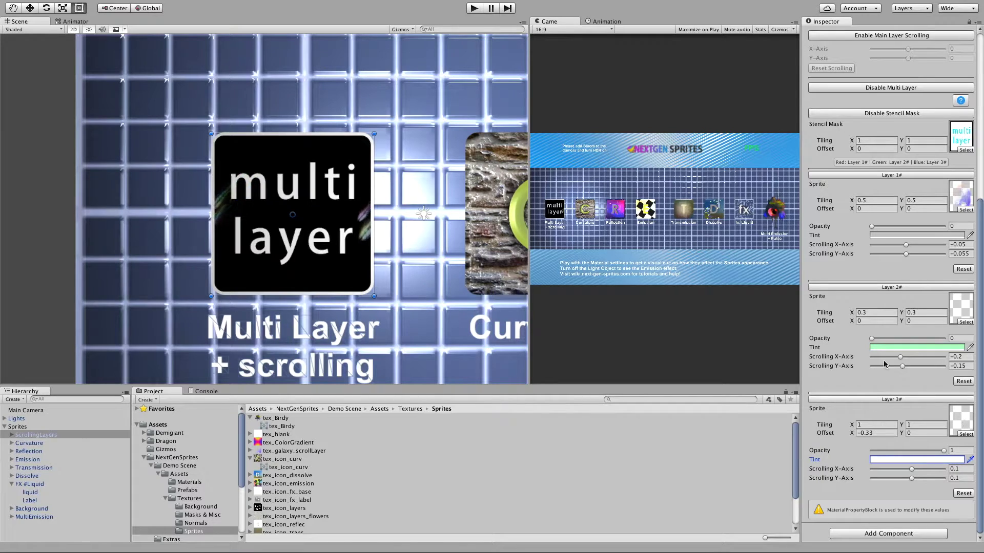
- Set the opacity of Layer 2 and Layer 1 to 1 so all three layers are combined
drag(873, 341, 976, 336)
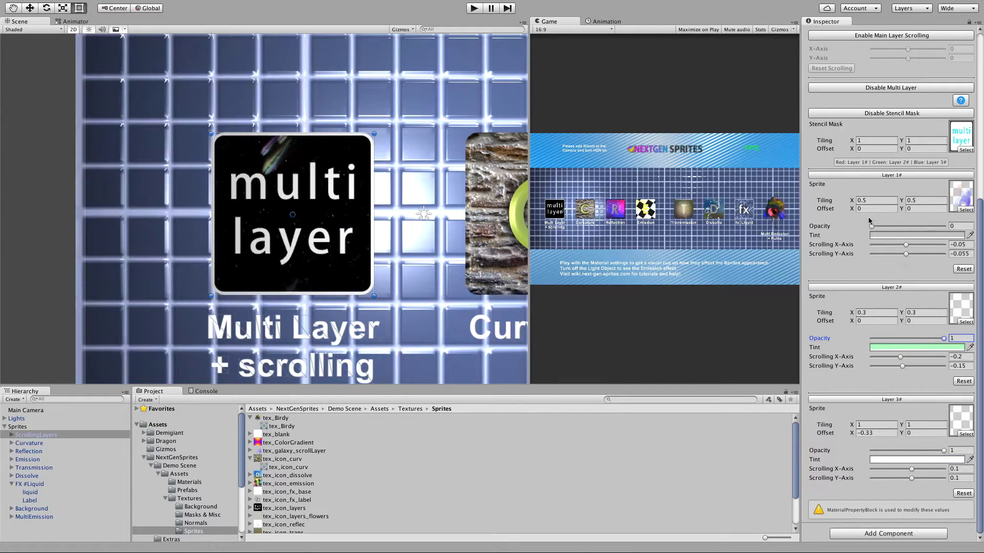
drag(872, 226, 972, 225)
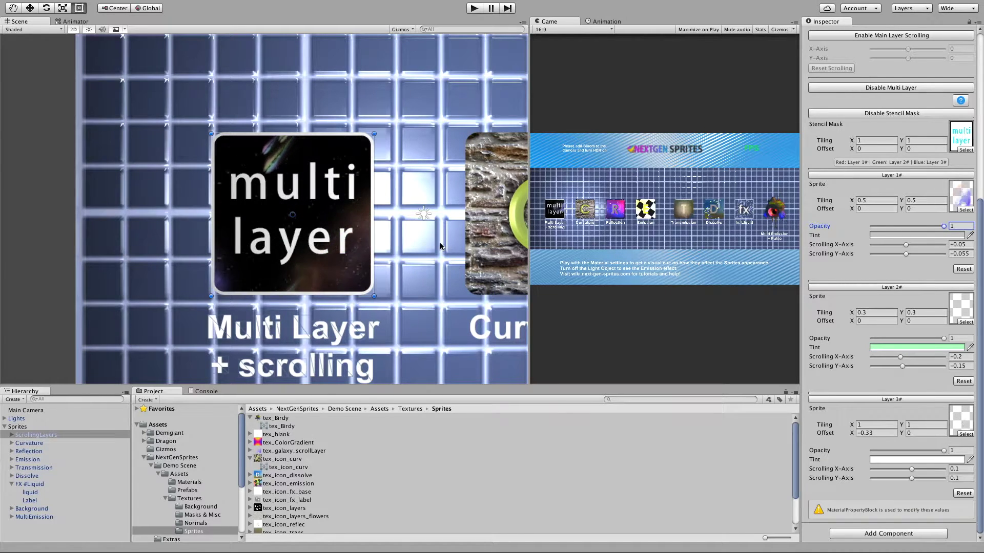
scroll(441, 247, down, 1)
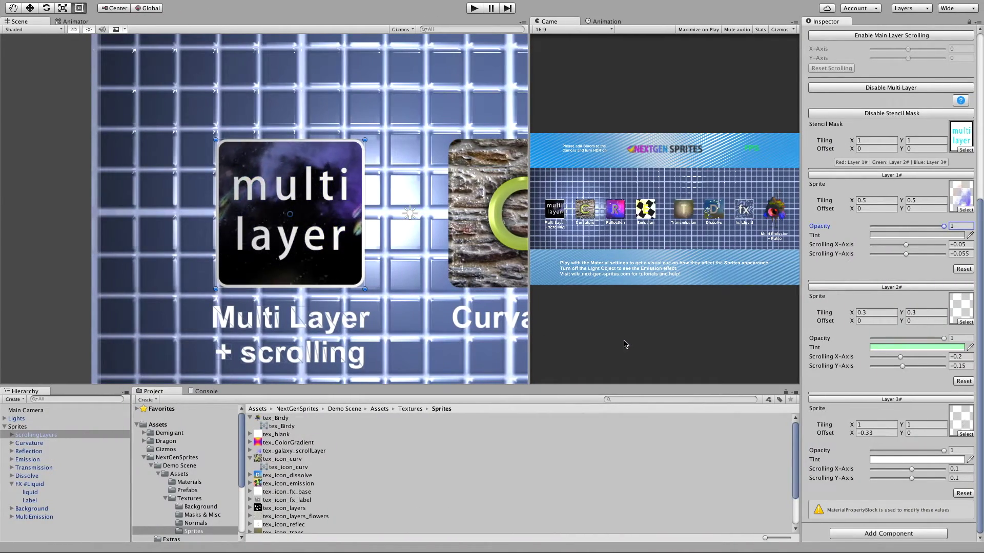
- Locate the stencil mask texture mask_stencilExample, examine its preview, and reselect the multi layer sprite to review its layer settings
click(956, 138)
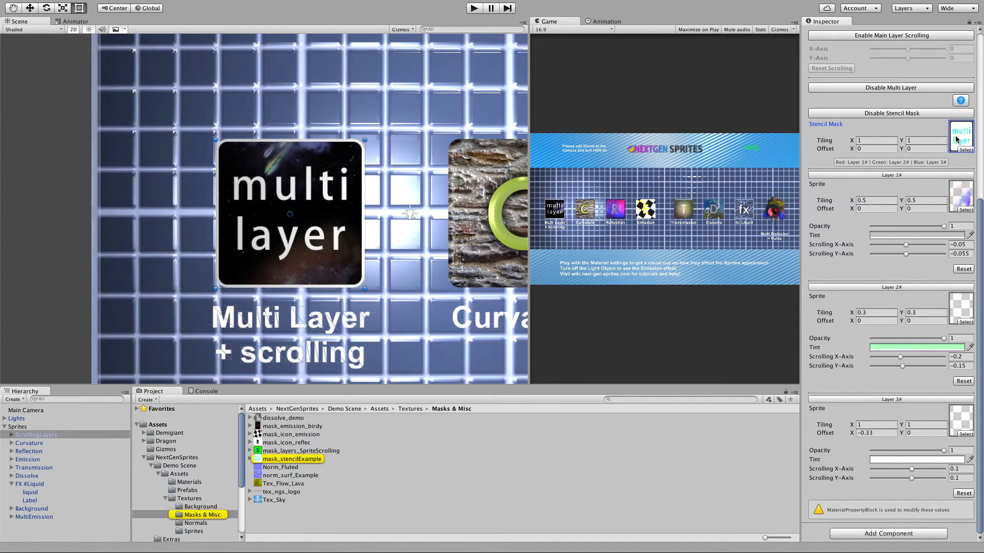
click(298, 459)
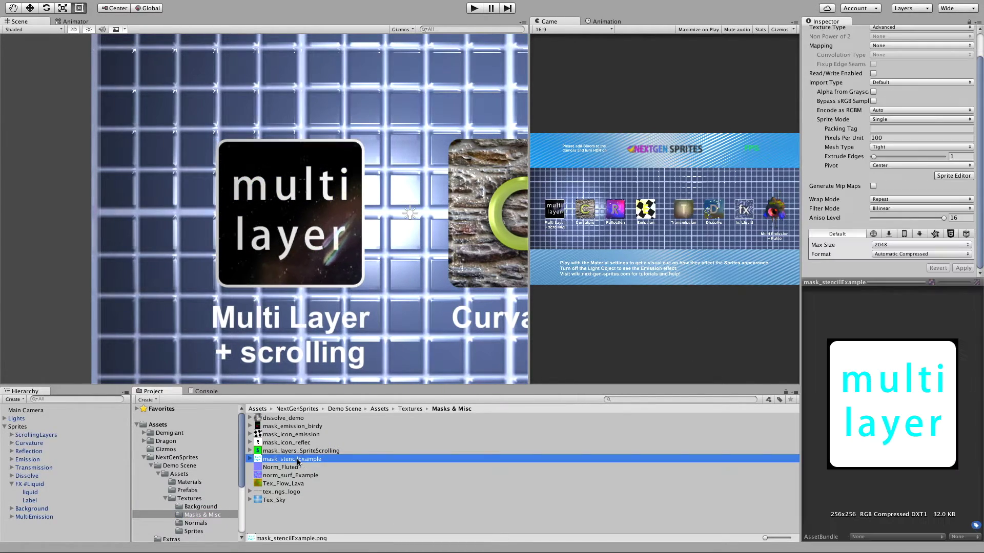
click(320, 255)
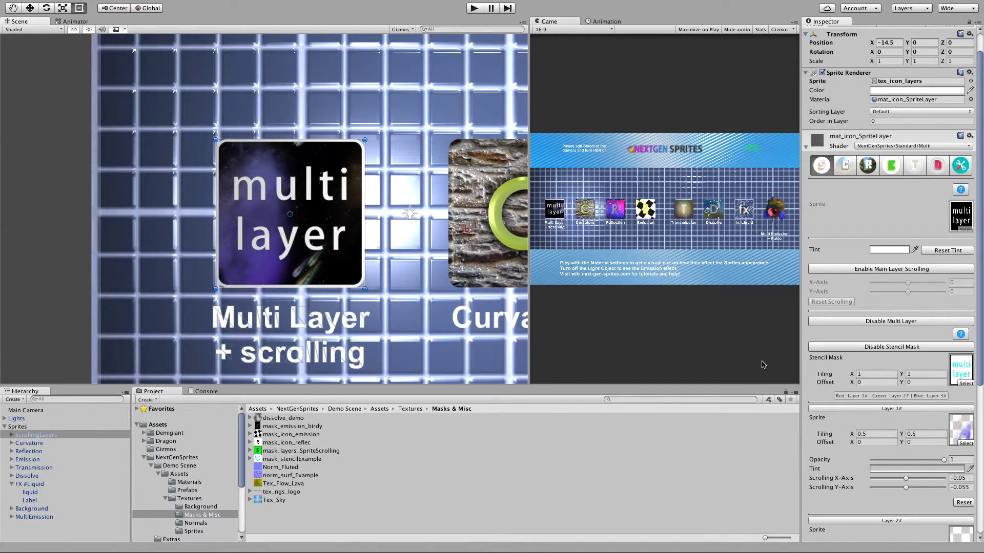
scroll(899, 392, down, 10)
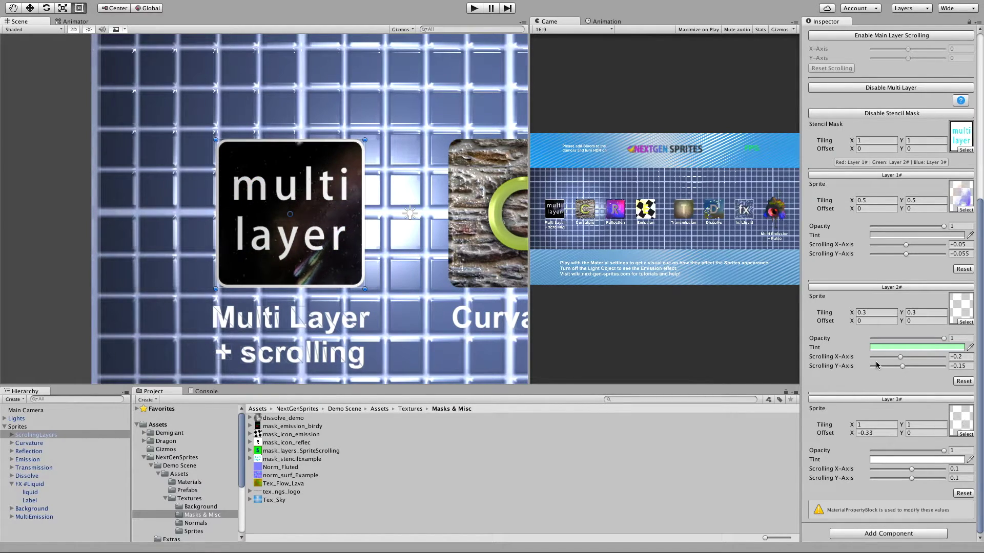
scroll(877, 365, up, 5)
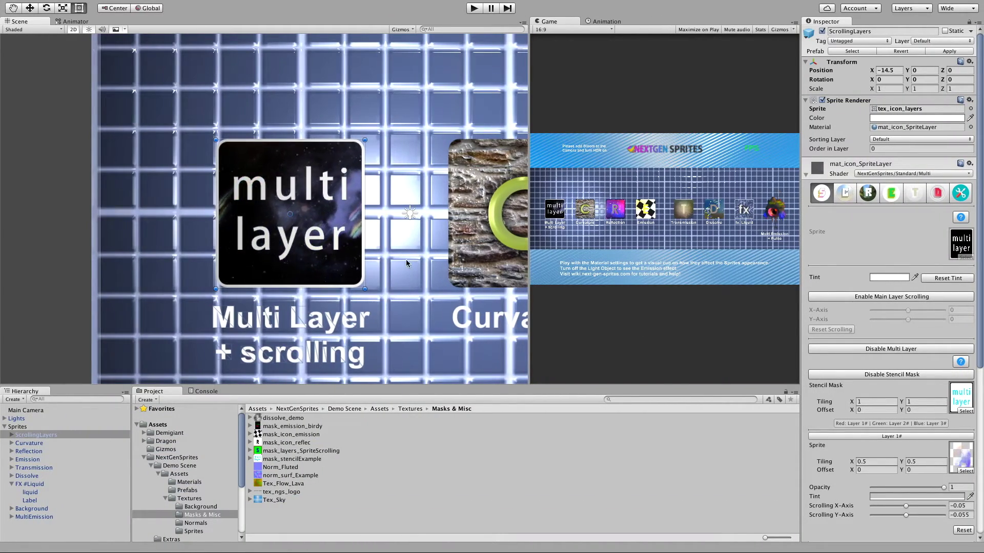
- Select the Multi Emission + Pulse bird sprite and show its Emission settings
scroll(308, 235, down, 5)
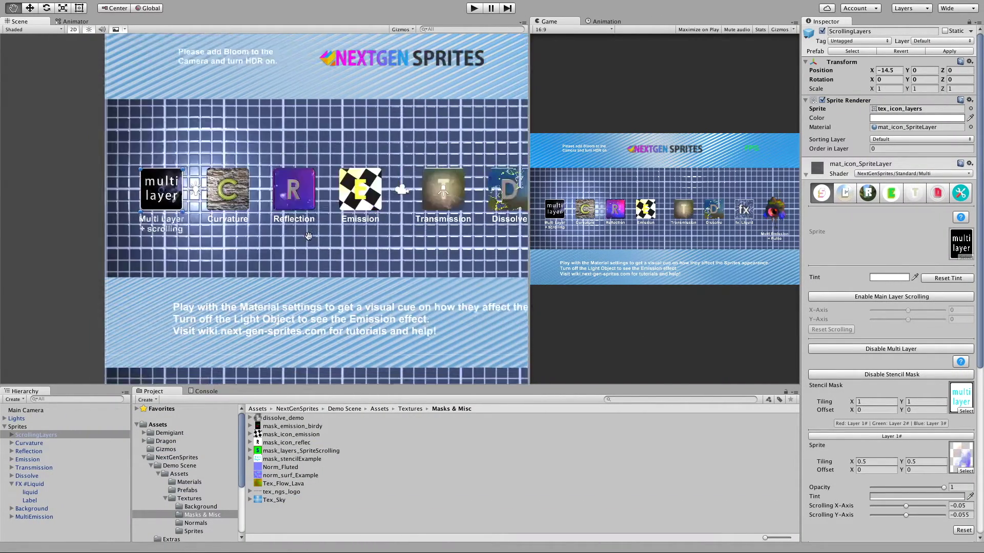
middle_drag(308, 236, 115, 221)
click(452, 177)
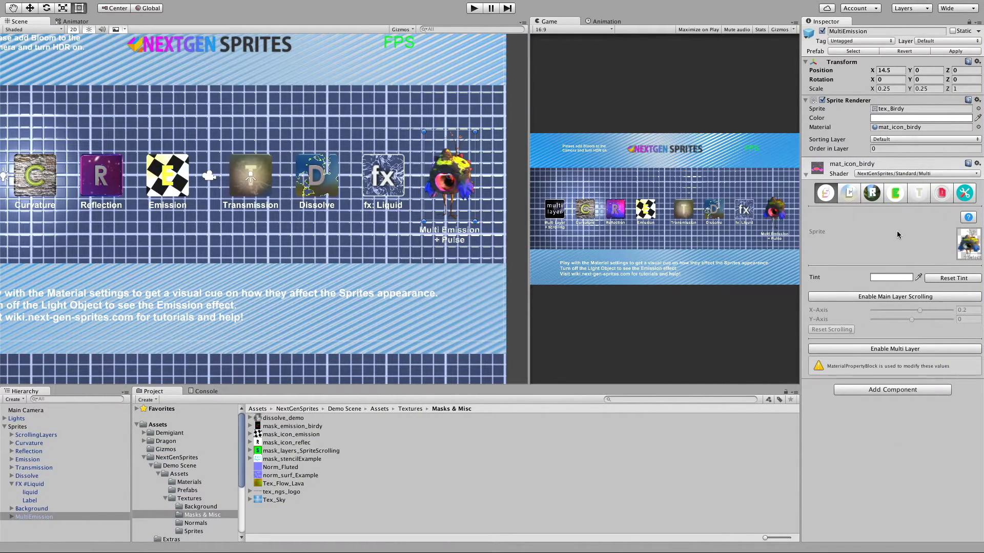
click(896, 194)
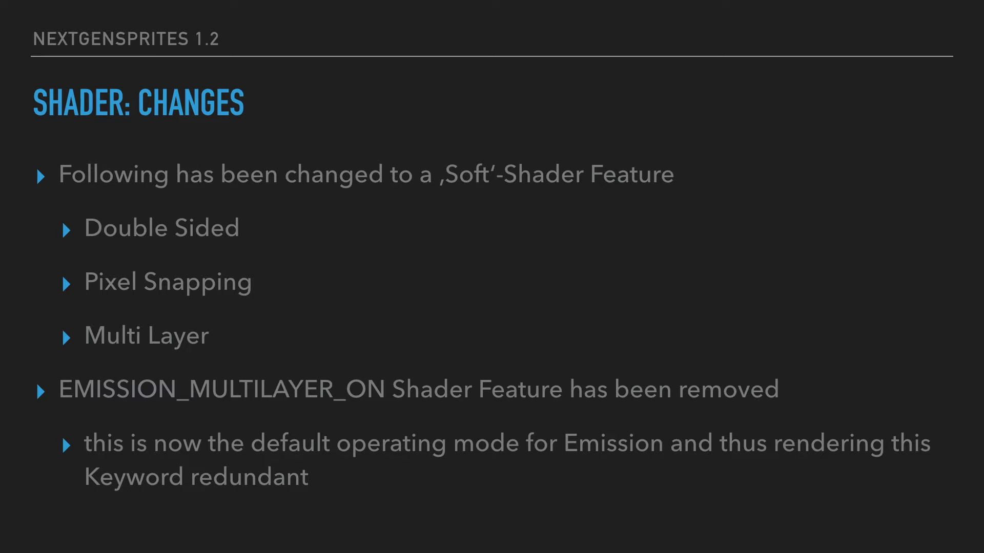
key(Right)
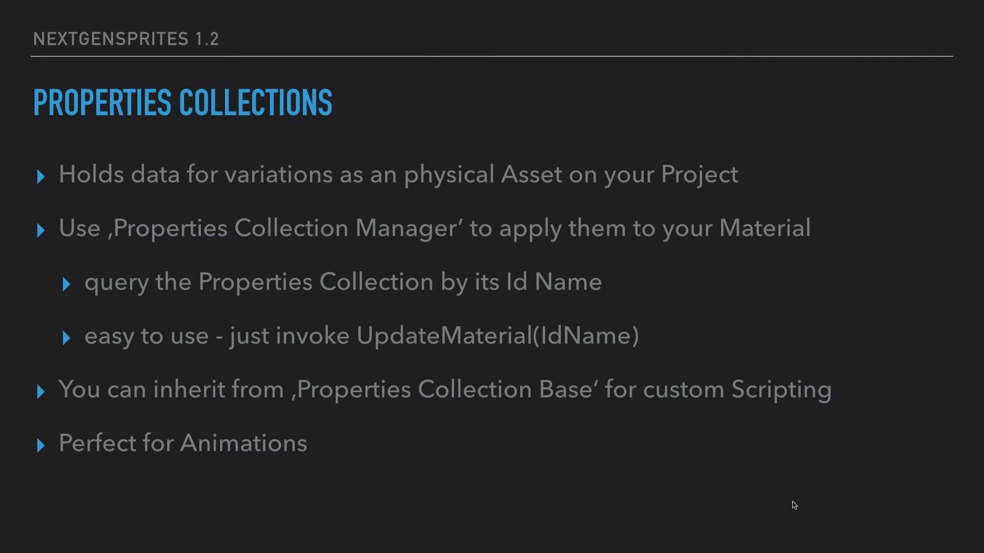
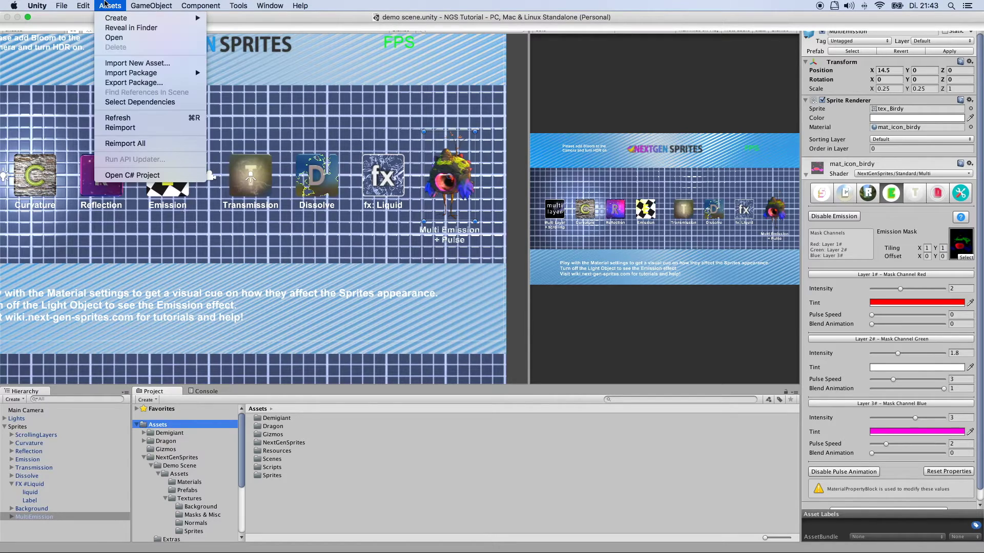
- Create a new Properties Collection asset named Tutorial in the Assets folder
click(358, 499)
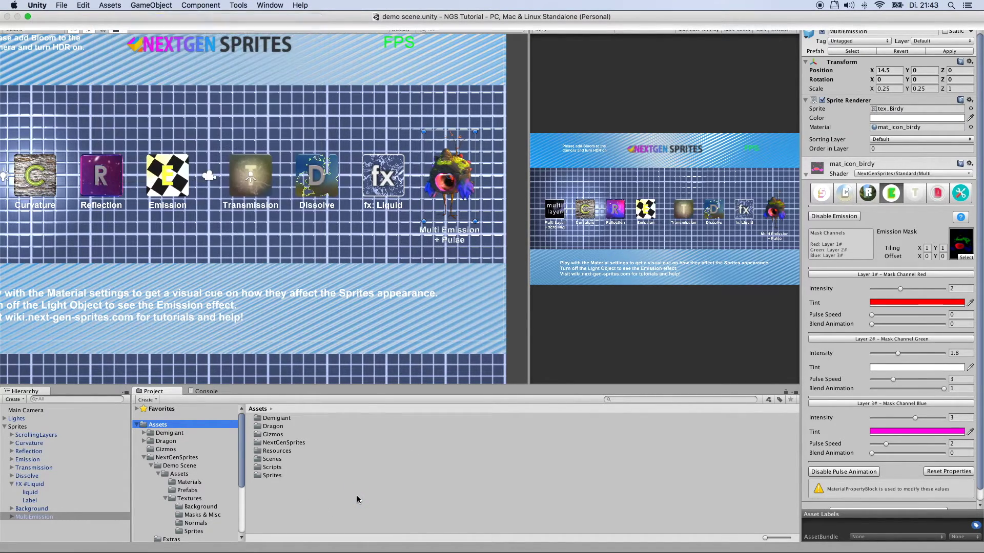
right_click(357, 499)
mouse_move(410, 388)
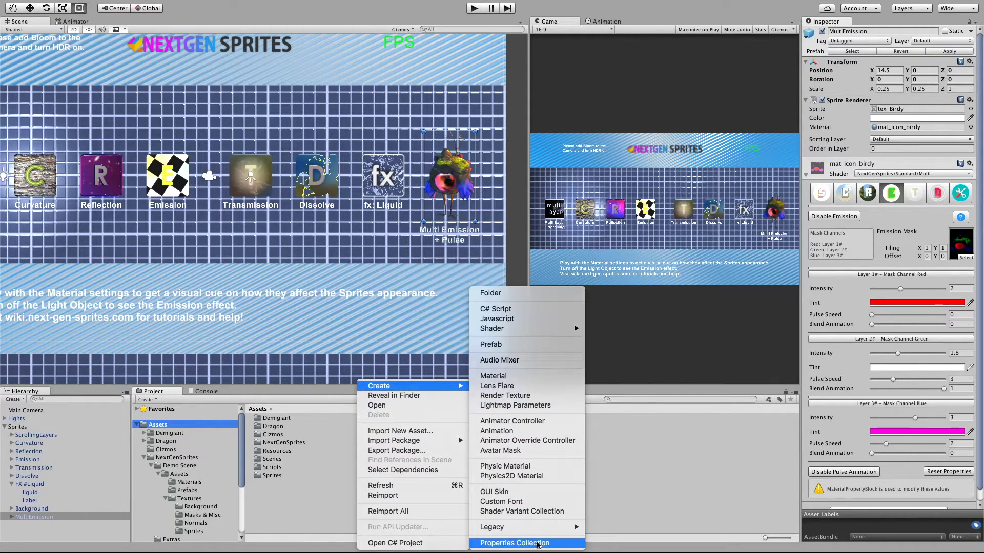
click(514, 543)
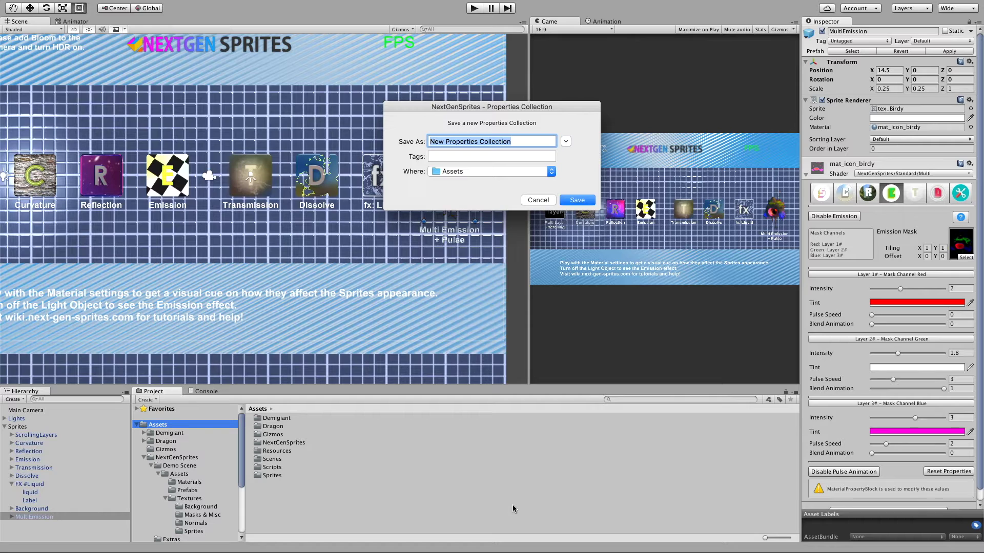
text(Tutorial)
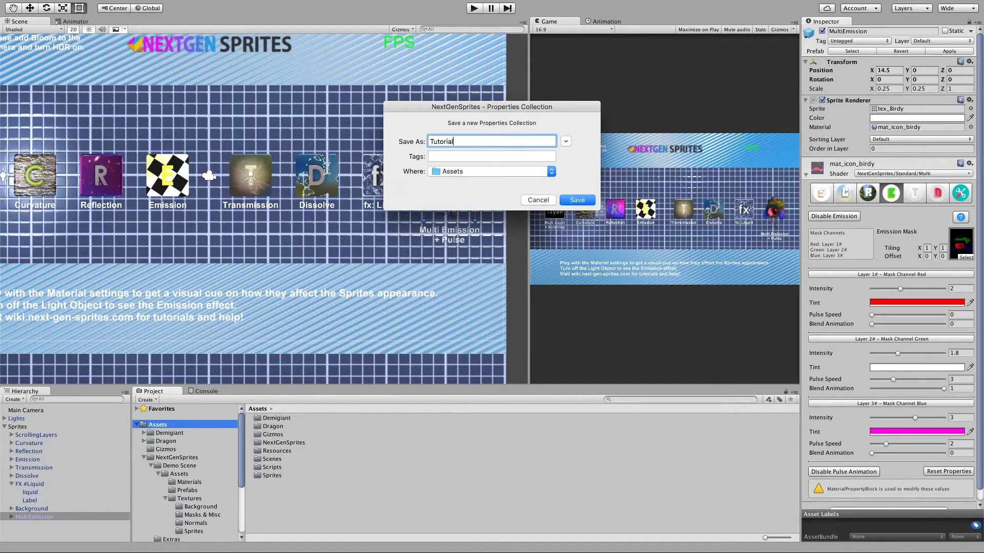
key(Return)
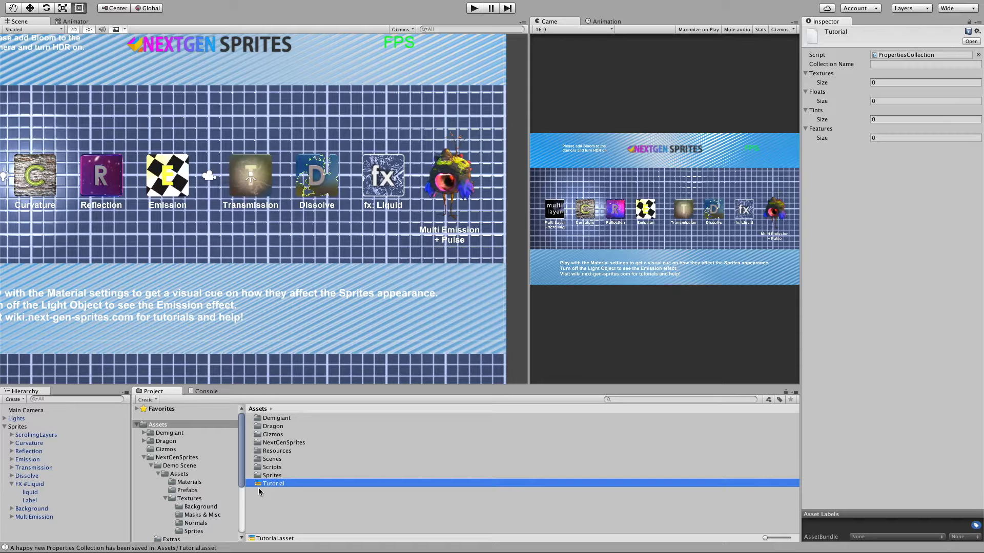
- Duplicate the Tutorial collection and delete the copies Tutorial 1 and Tutorial 2
key(super+d)
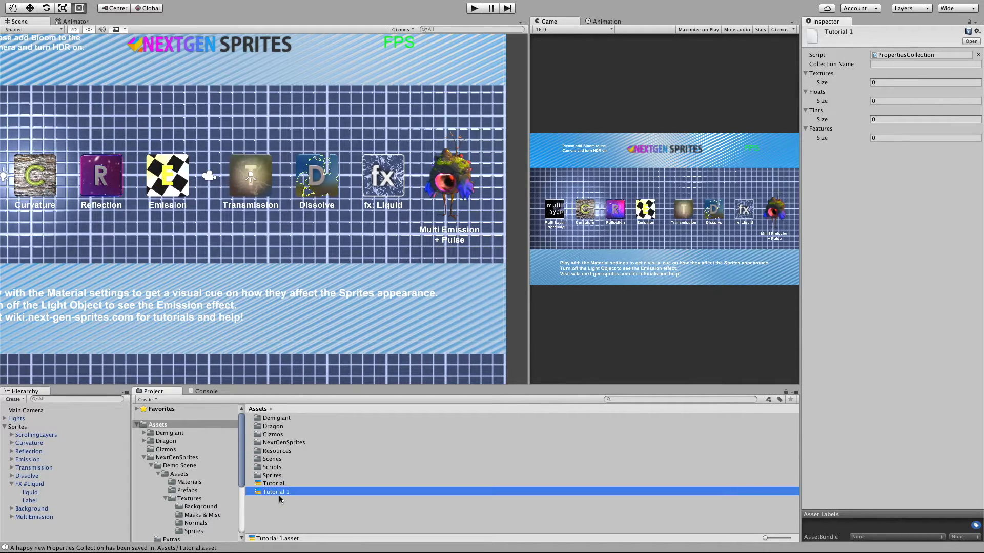
right_click(280, 498)
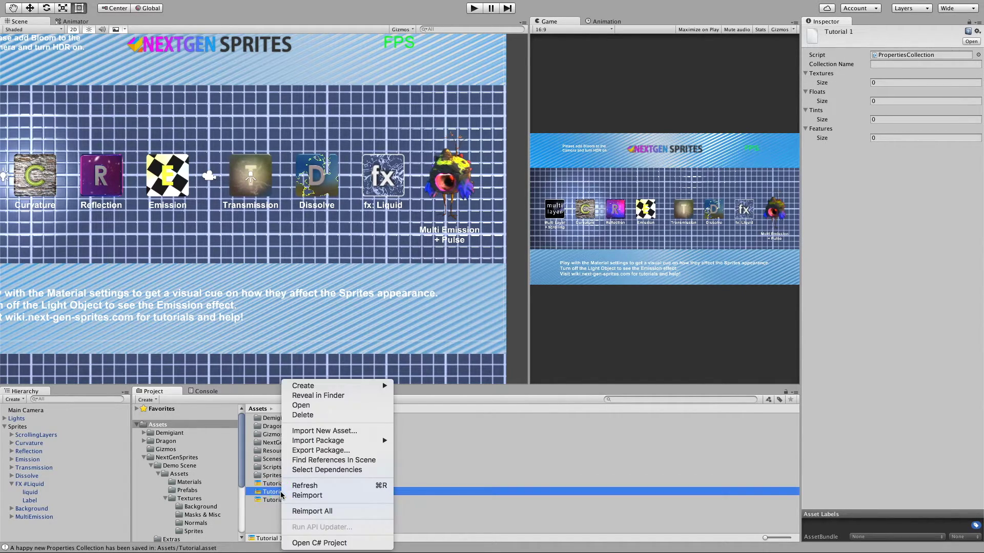
click(307, 414)
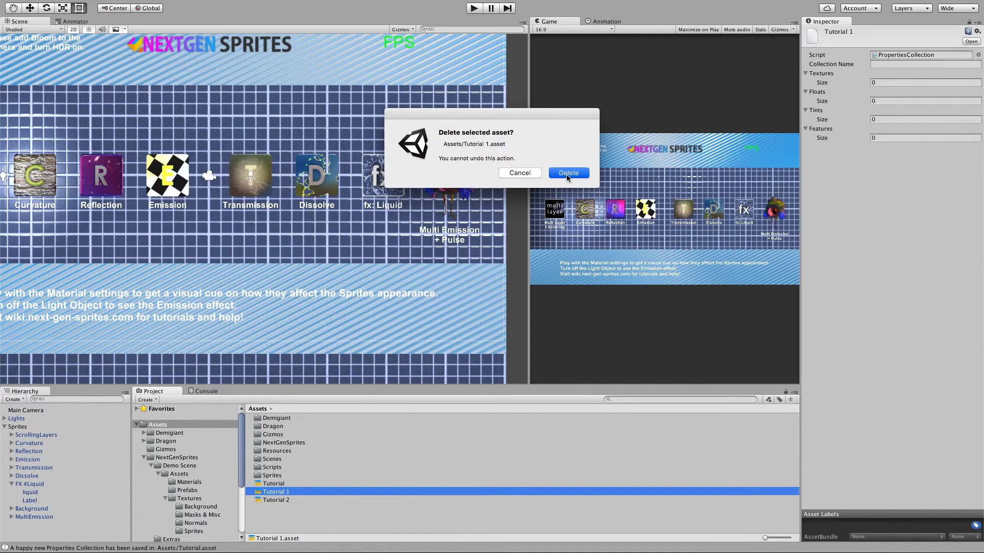
key(Return)
right_click(282, 492)
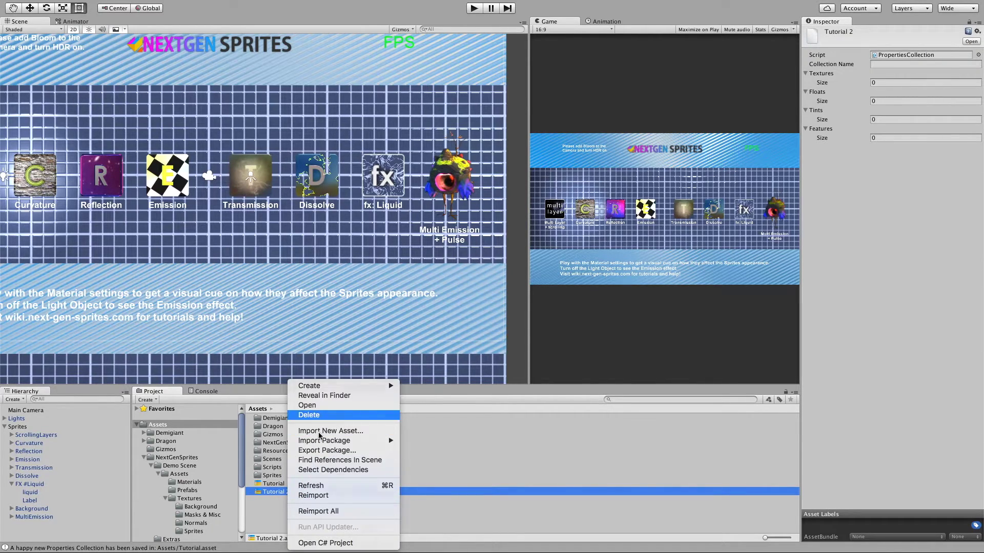
click(318, 415)
click(584, 175)
- Try emission2 as the Tutorial asset's Collection Name and replace it with hamburger
click(281, 485)
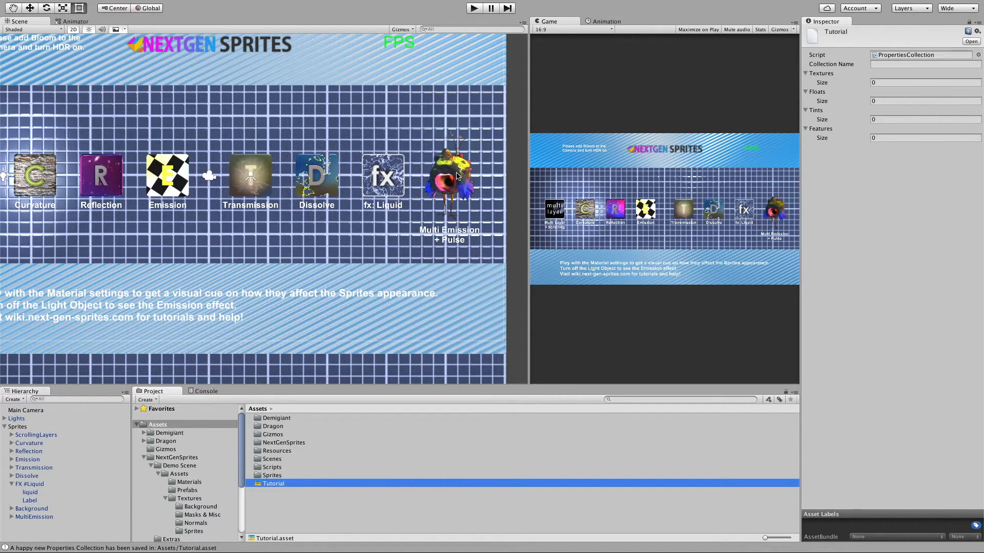
middle_drag(453, 177, 378, 201)
scroll(376, 201, up, 1)
scroll(376, 201, up, 4)
middle_drag(442, 177, 319, 175)
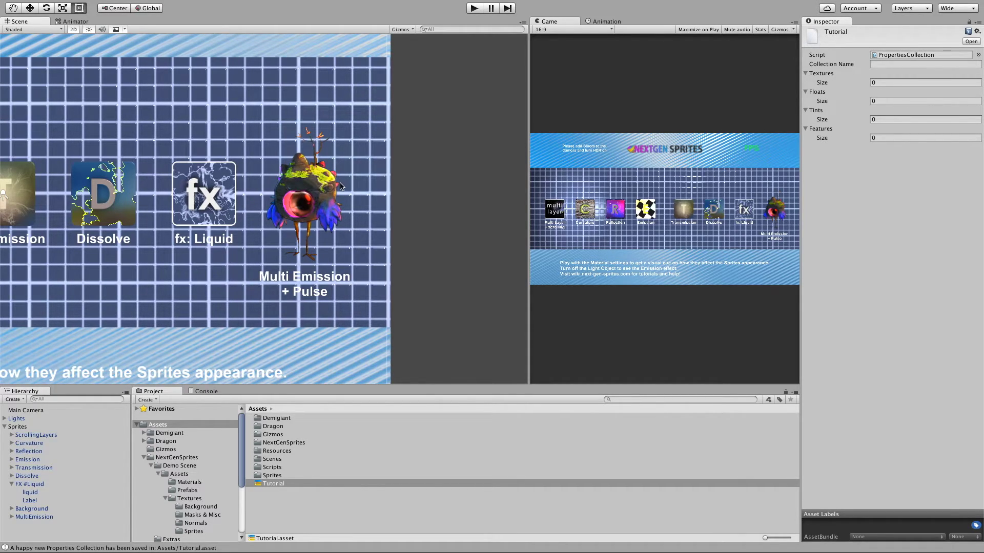
click(884, 64)
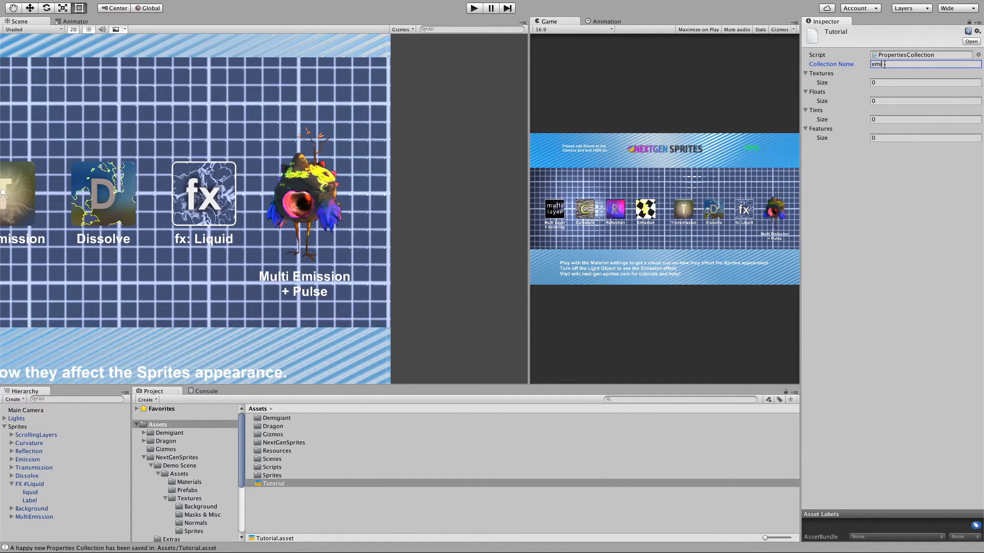
text(emission2)
key(Return)
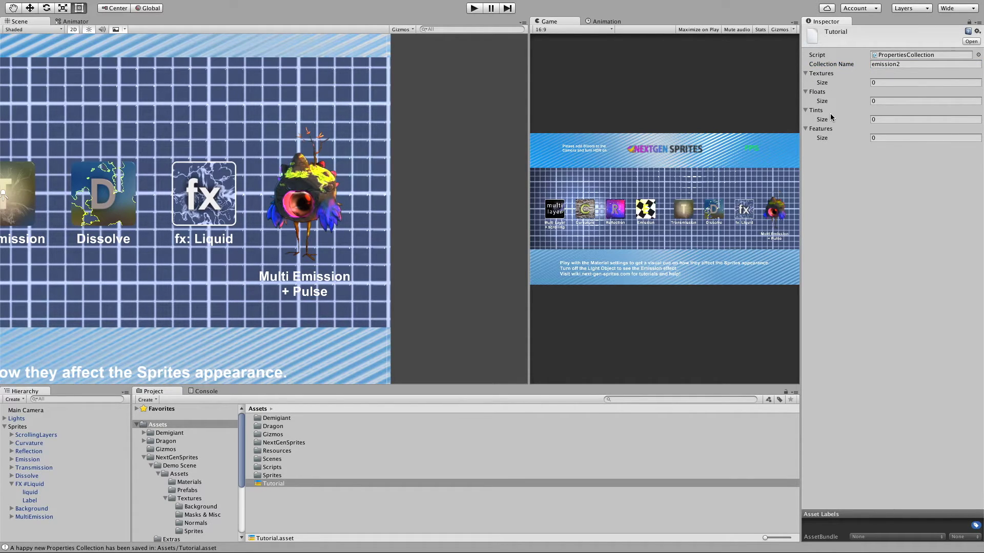
click(830, 60)
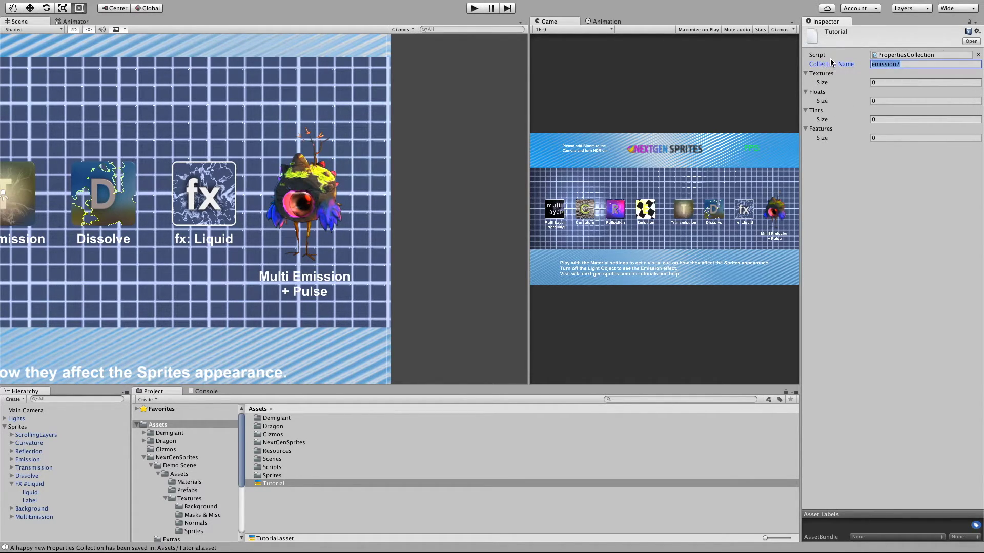
text(hamburger)
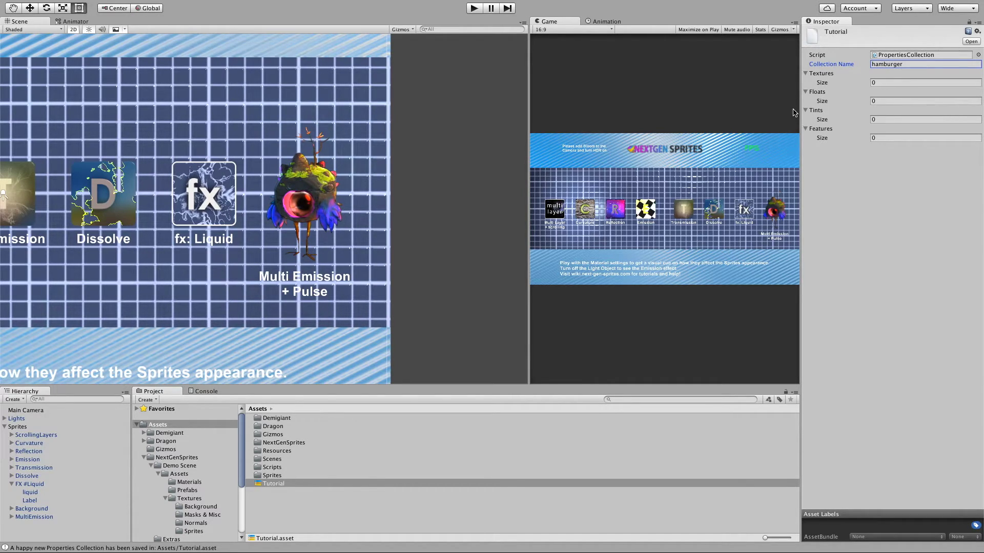
- Add one Tints element to the Tutorial collection and set its target to Emission Layer 2
click(817, 119)
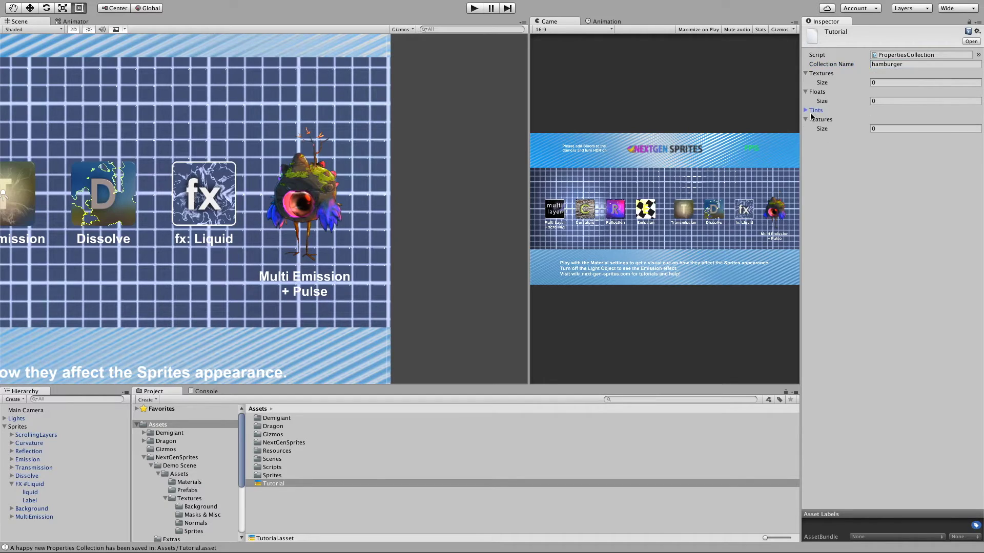
click(877, 121)
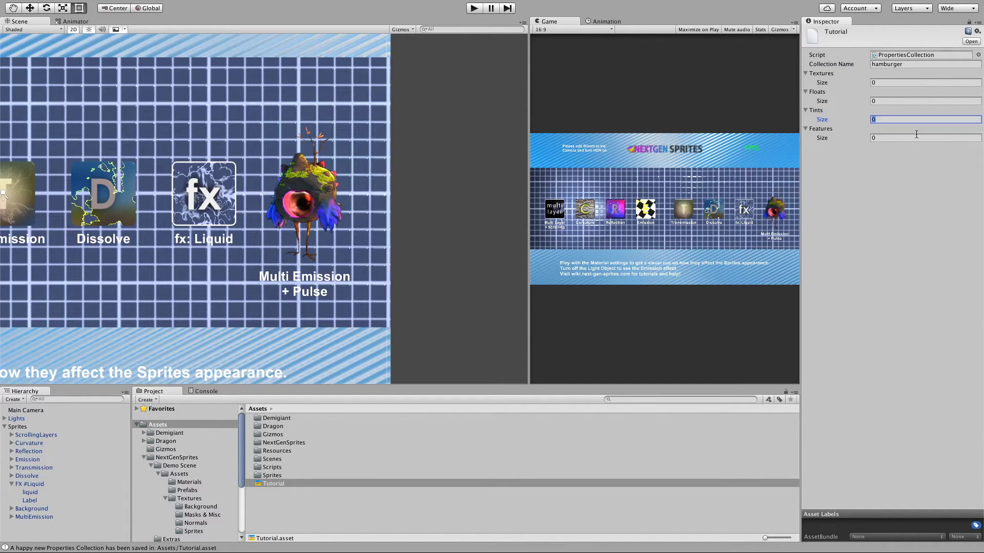
text(1)
key(Return)
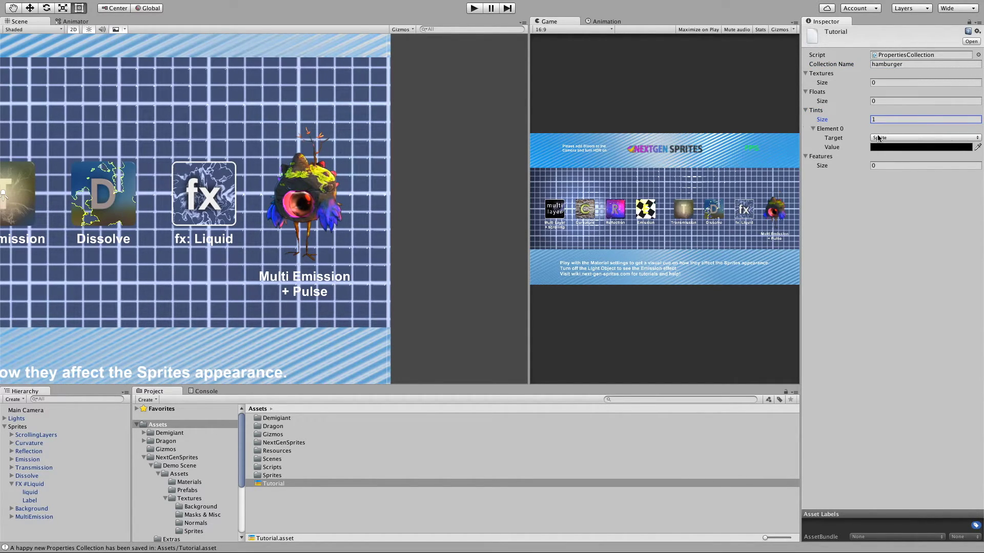
click(882, 138)
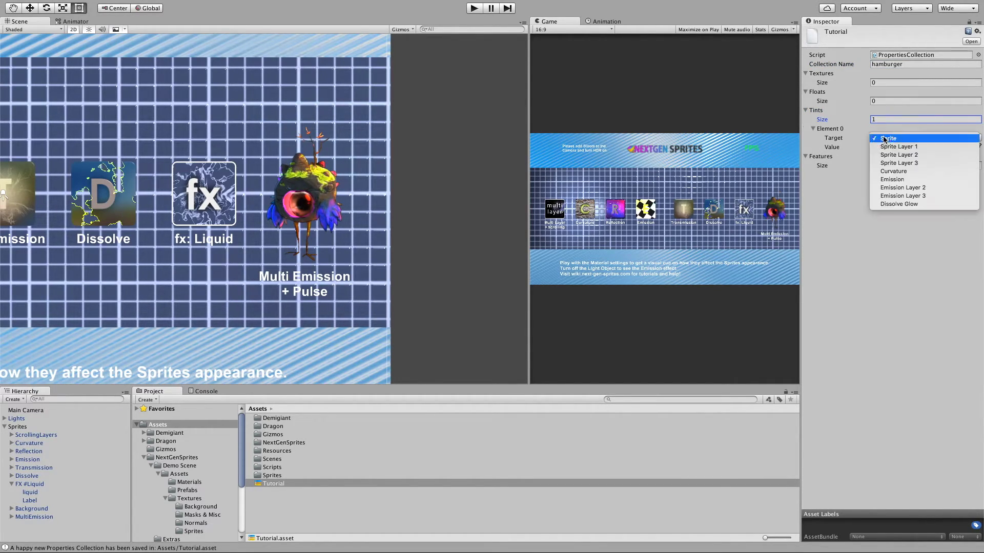
click(921, 189)
- Show the Multi Emission + Pulse bird's Emission settings and set the Layer 2 intensity to 1.9
click(292, 172)
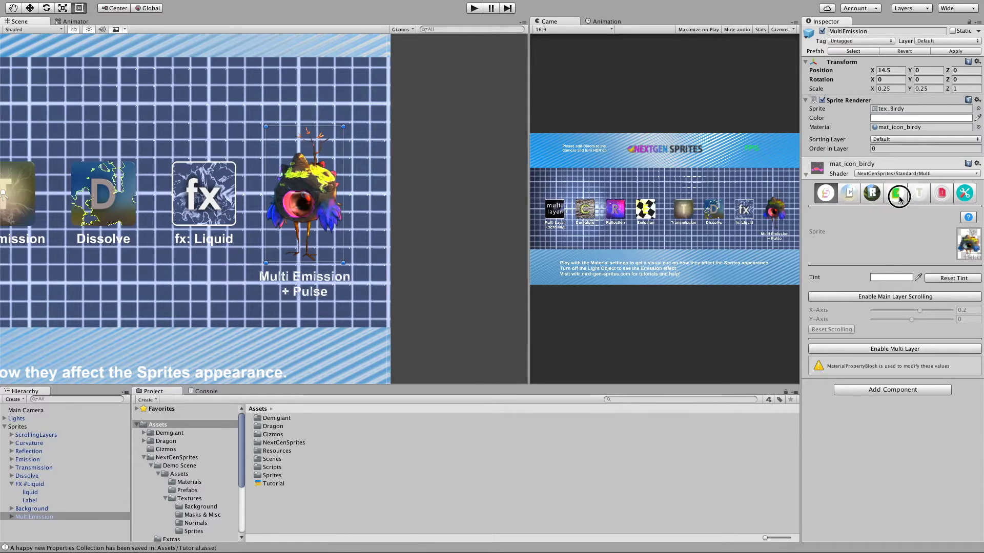
click(897, 194)
mouse_move(903, 357)
mouse_down()
mouse_move(874, 354)
mouse_move(903, 354)
mouse_up()
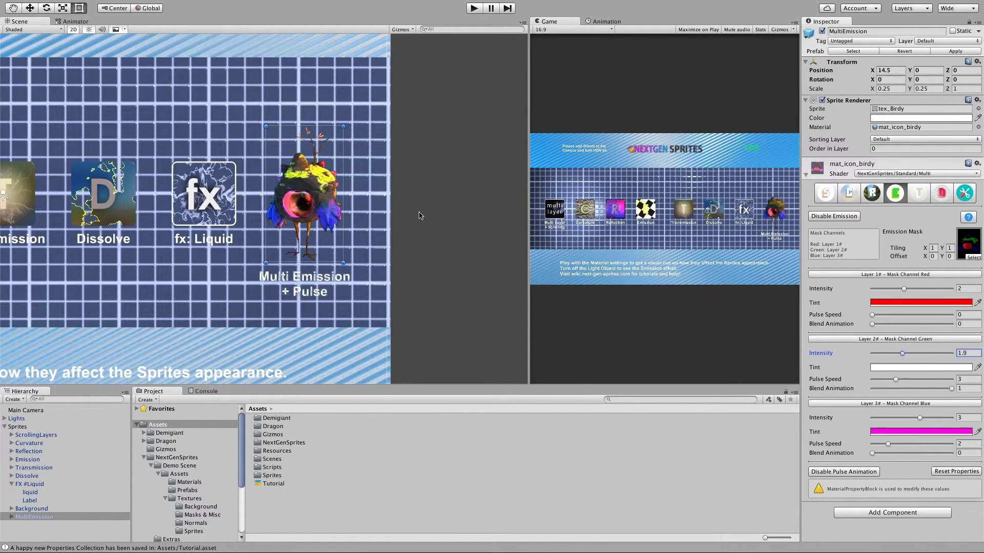
- Set the Tutorial collection's Emission Layer 2 tint to purple 7200FFFF with full alpha
click(274, 484)
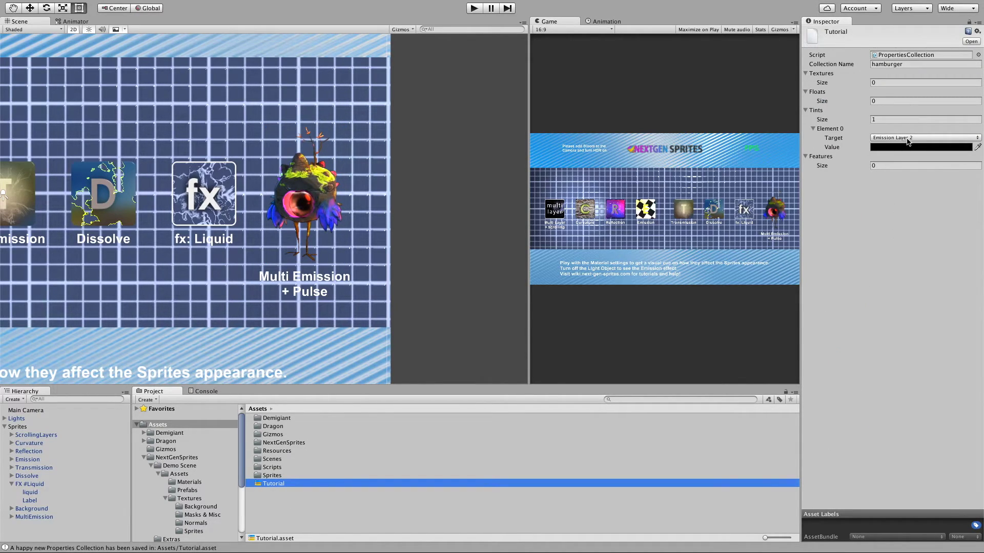
click(875, 147)
click(827, 227)
drag(799, 245, 846, 191)
drag(785, 339, 894, 340)
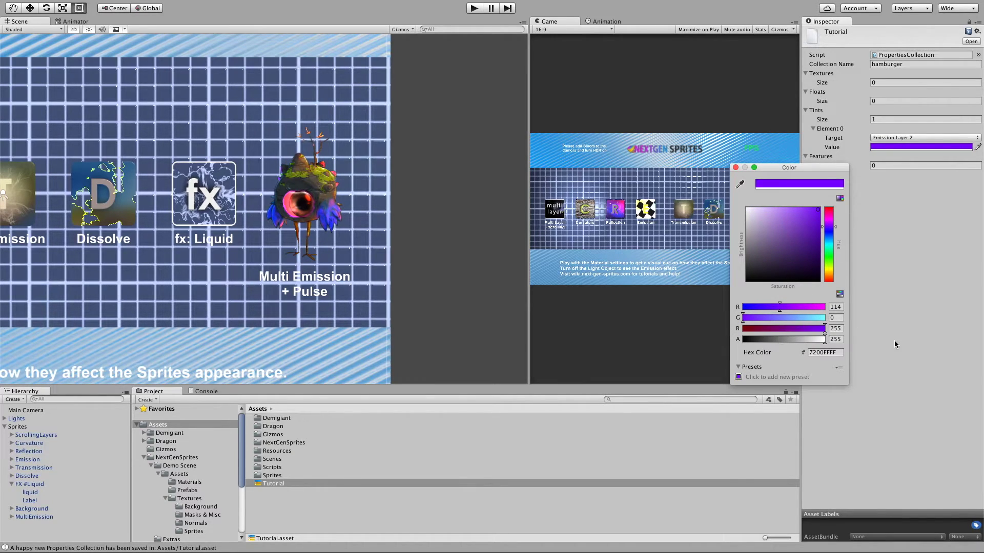
click(736, 168)
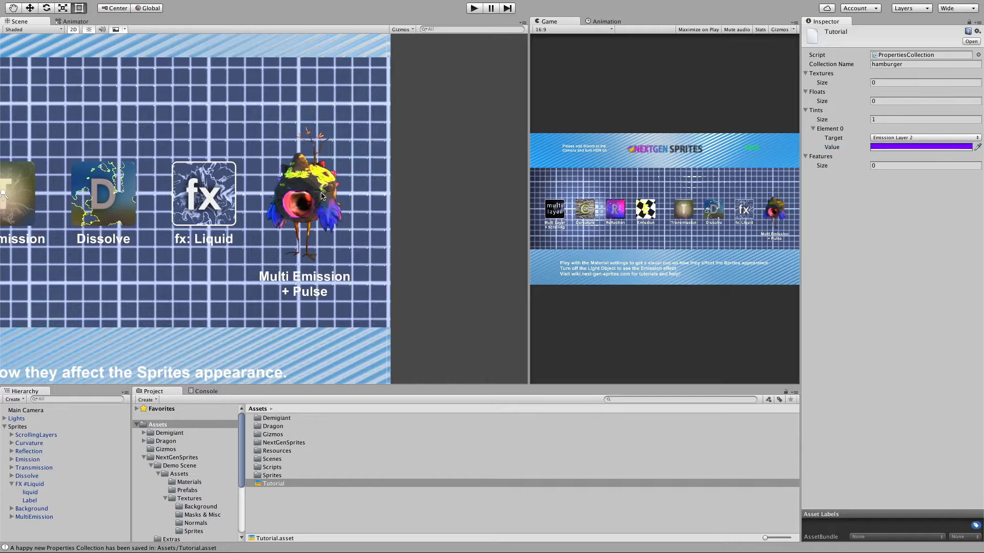
- Review the three emission layers of the Multi Emission + Pulse bird sprite
click(322, 210)
click(895, 193)
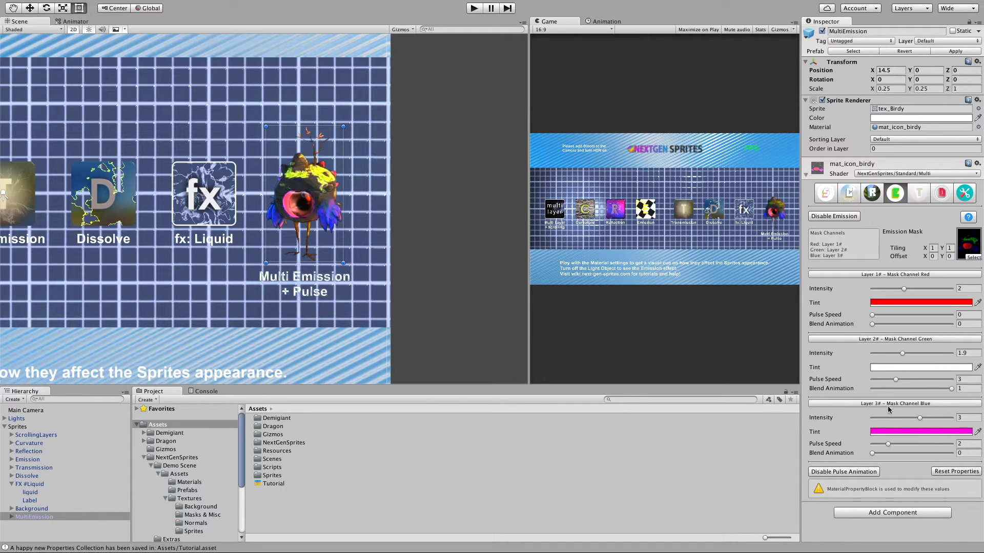
click(312, 203)
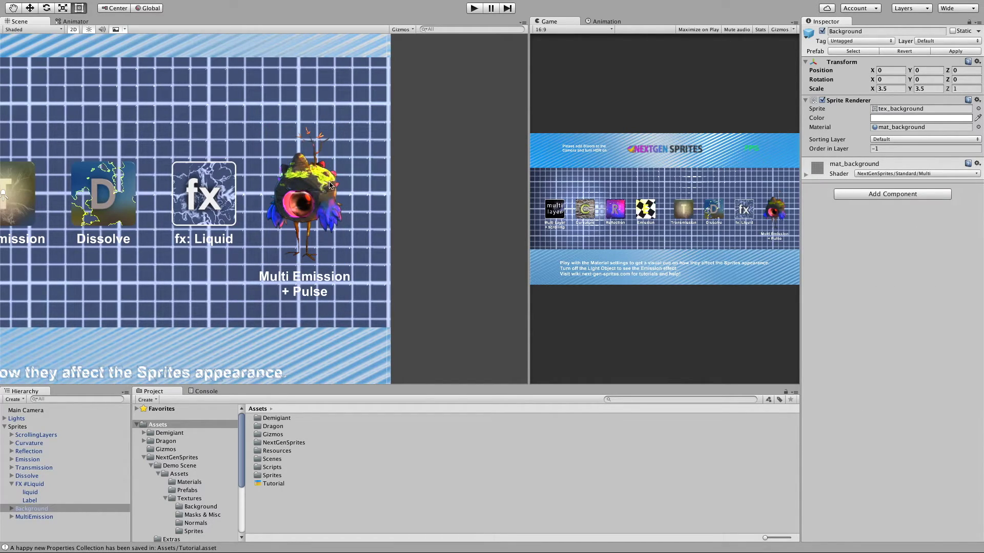
- Add one Floats element to the Tutorial collection and set its target to Emission Layer 3 Intensity
click(290, 484)
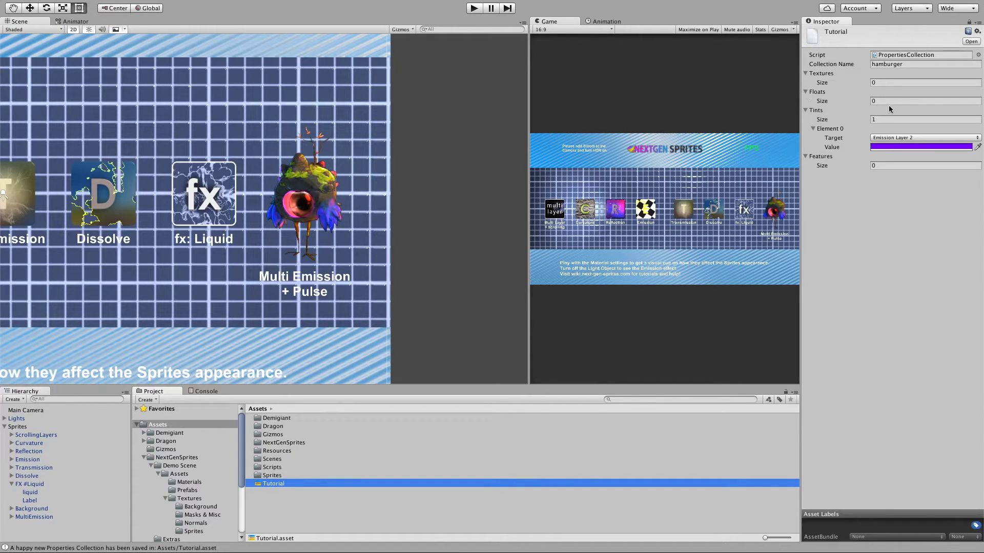
click(874, 100)
key(Return)
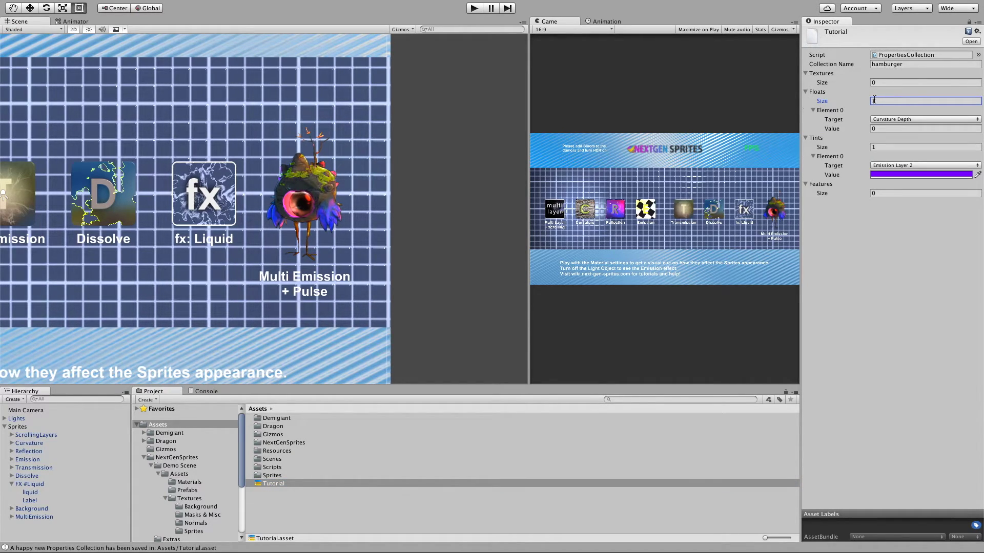
click(885, 120)
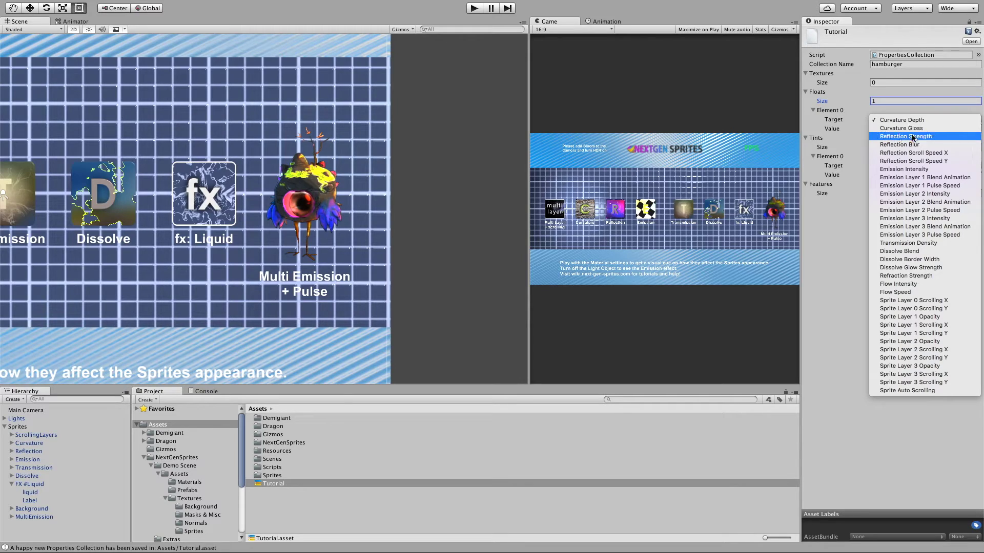
click(948, 218)
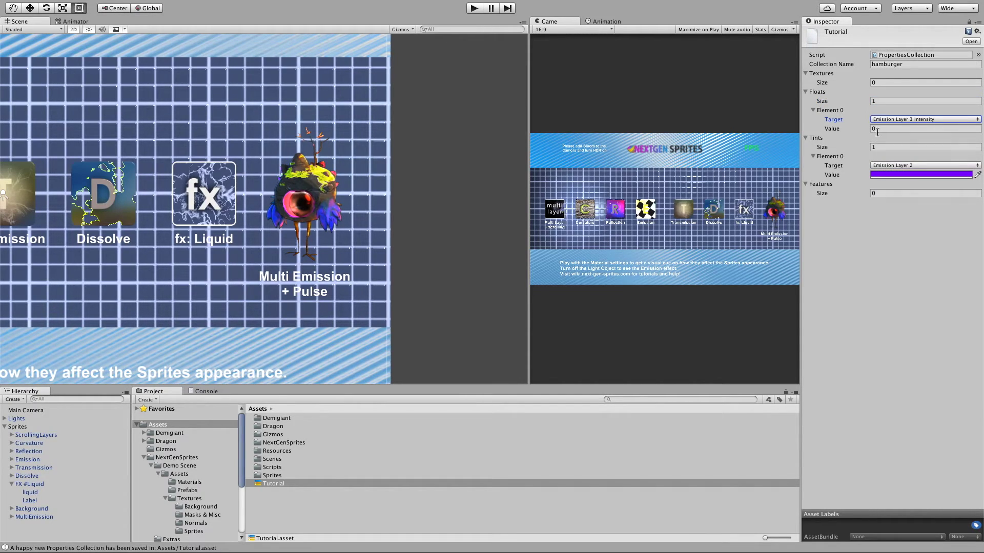
click(896, 321)
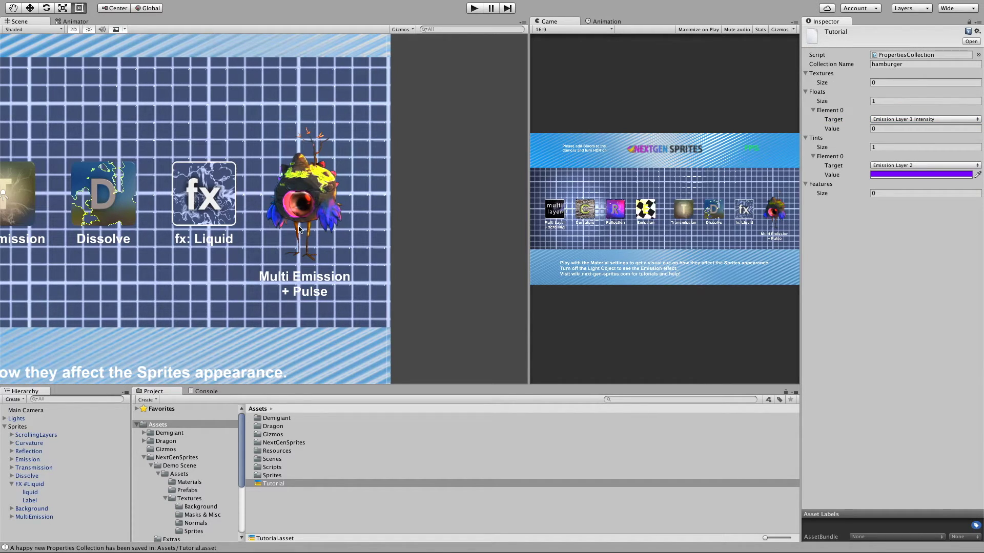
- Add a UI Button to the scene
scroll(307, 207, up, 3)
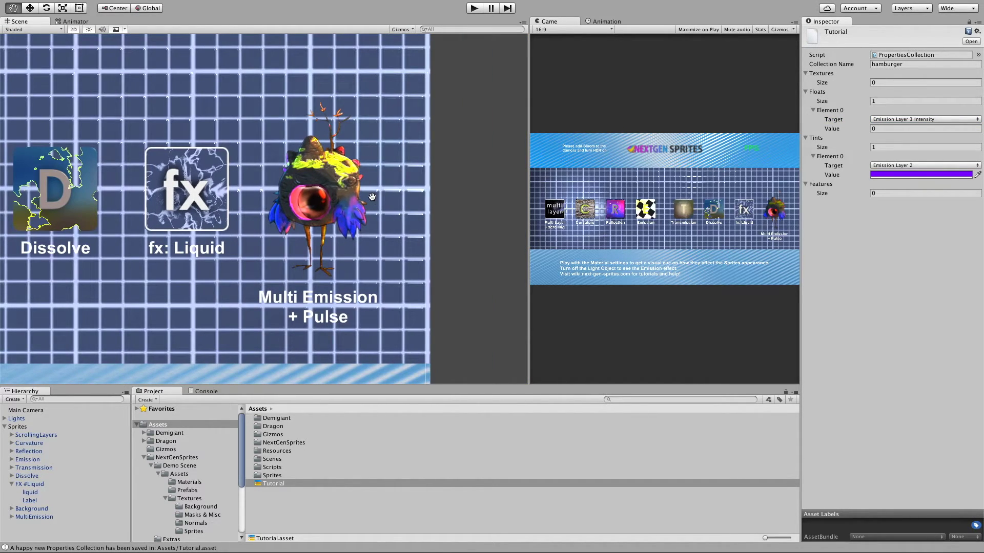
scroll(347, 197, right, 3)
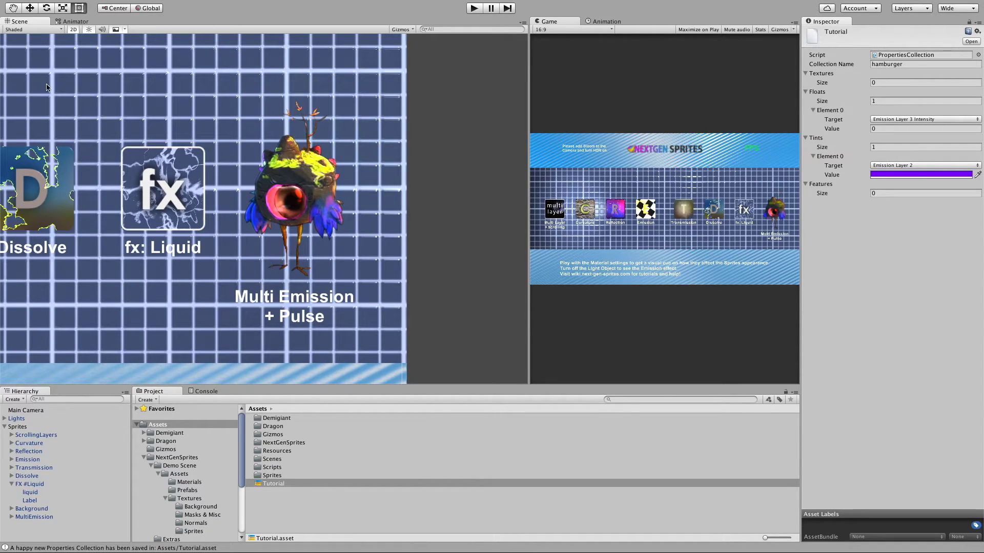
click(13, 400)
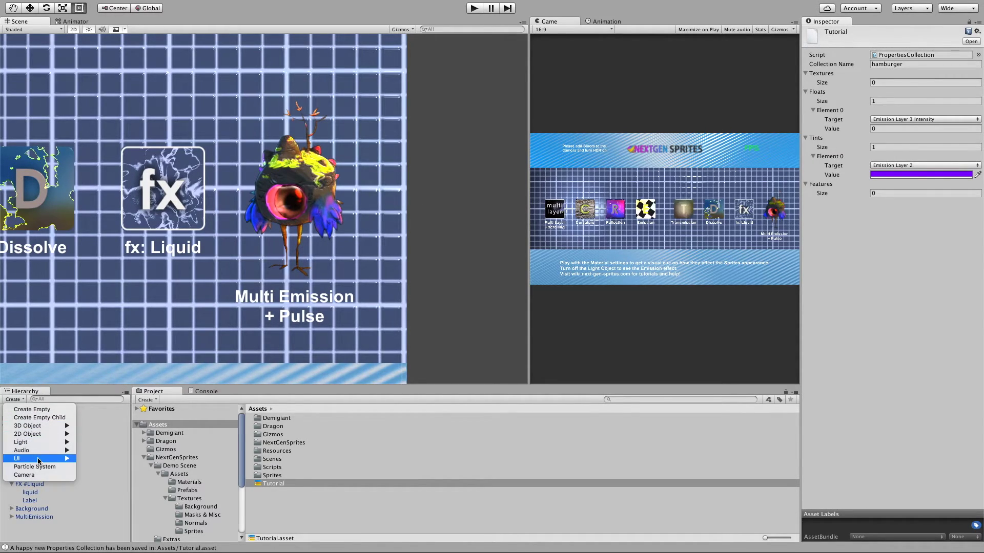
mouse_move(40, 459)
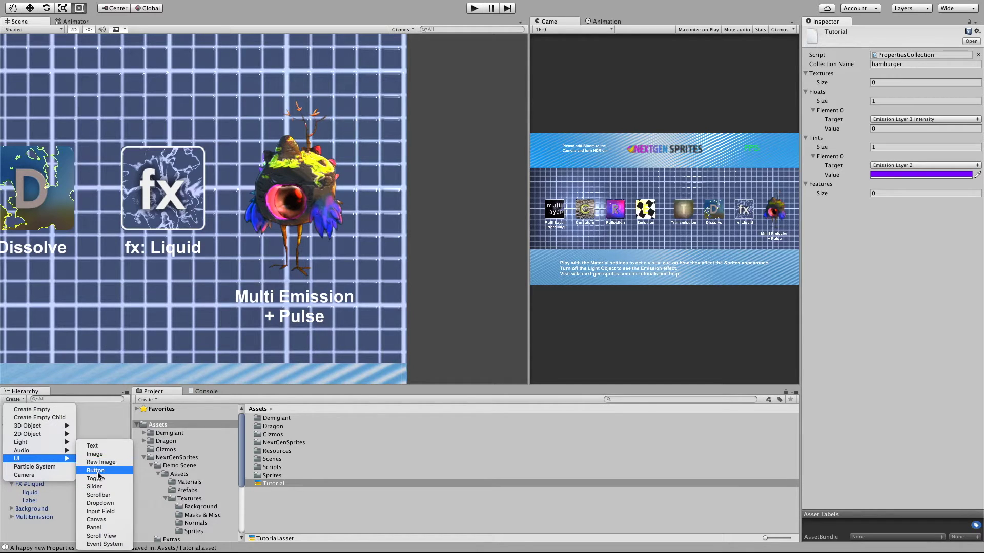
click(97, 471)
- Enlarge the Game view by narrowing the Scene view beside it, and bring the demo sprites into view in the scene
click(517, 226)
drag(529, 235, 328, 241)
scroll(224, 244, down, 5)
middle_drag(136, 227, 189, 254)
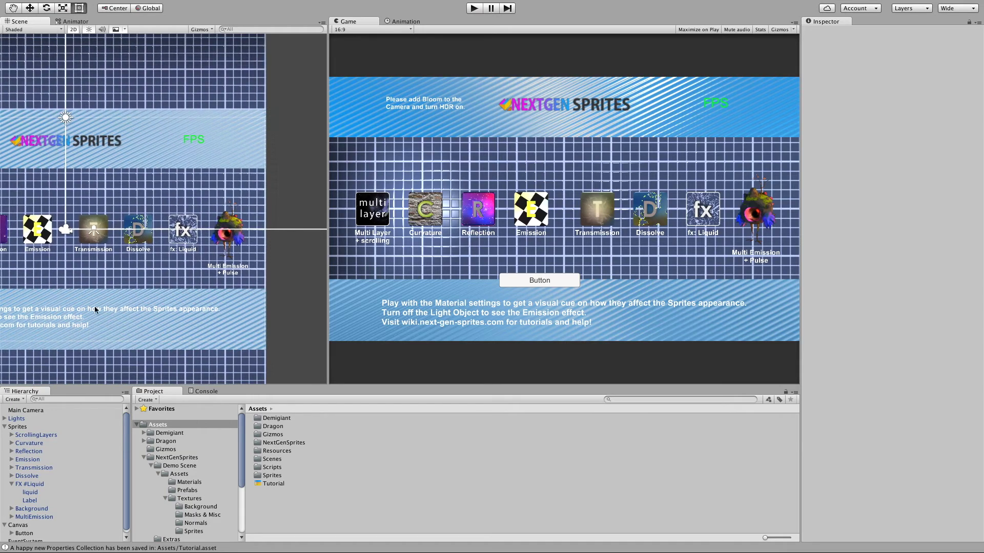
- Add an On Click event entry to the new Button and assign the MultiEmission object to it
scroll(49, 480, down, 1)
double_click(25, 530)
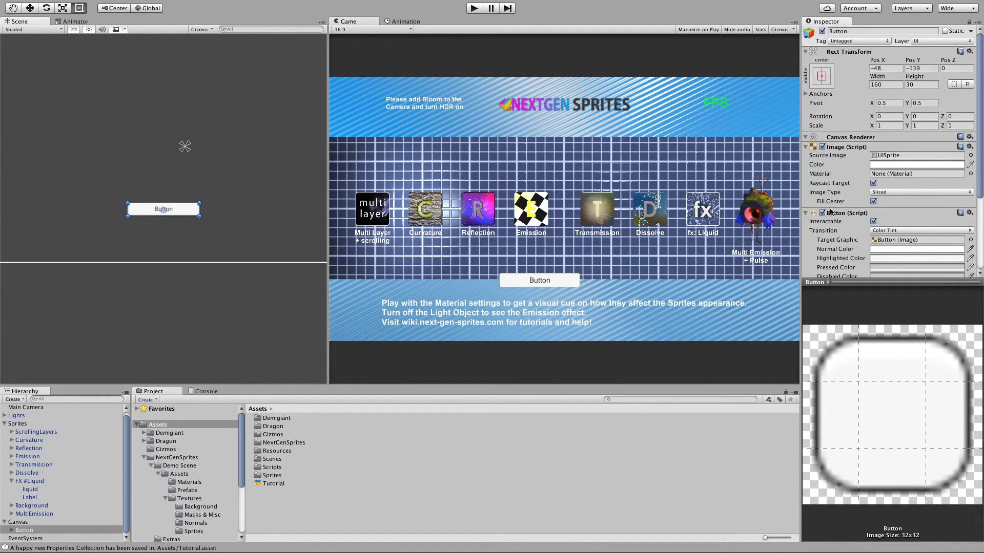
drag(845, 282, 845, 445)
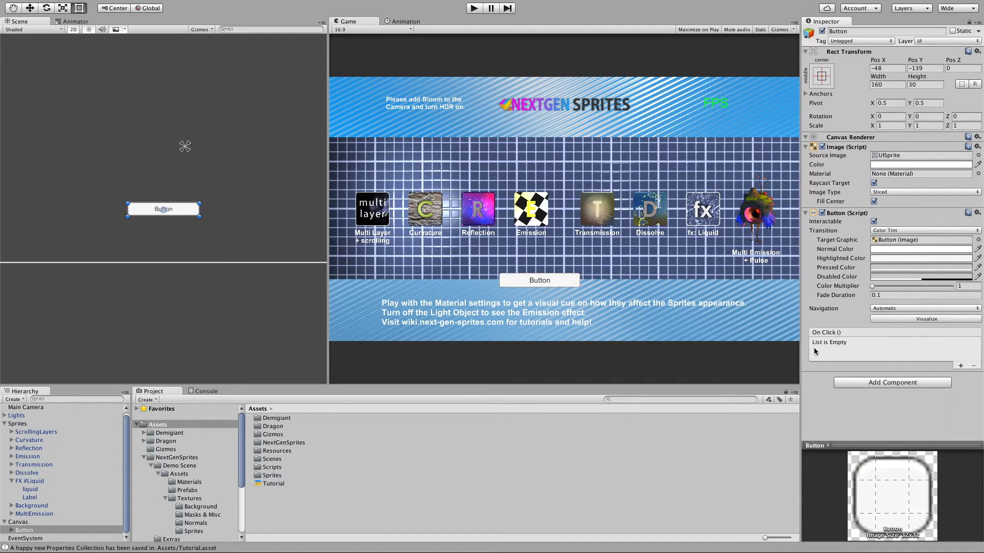
click(960, 366)
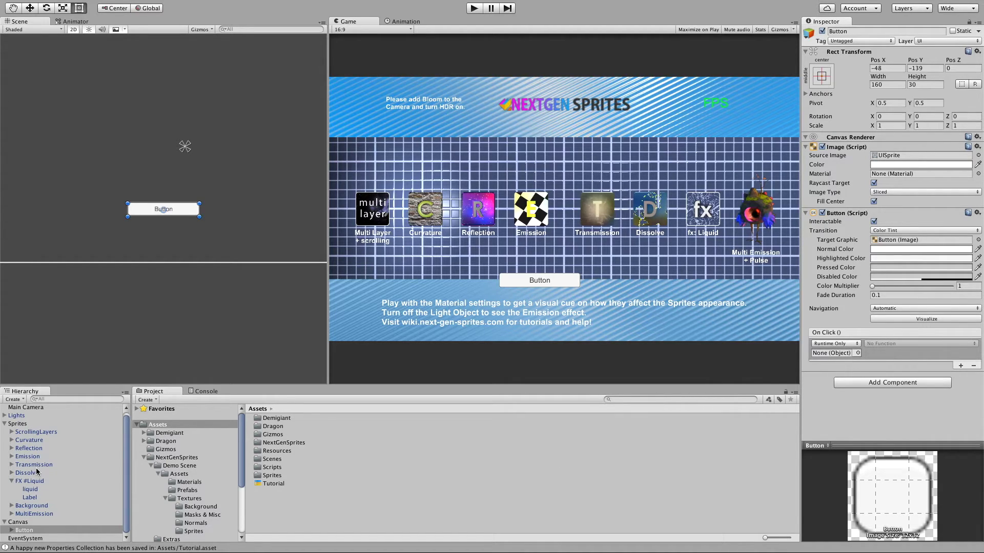
drag(43, 512, 833, 354)
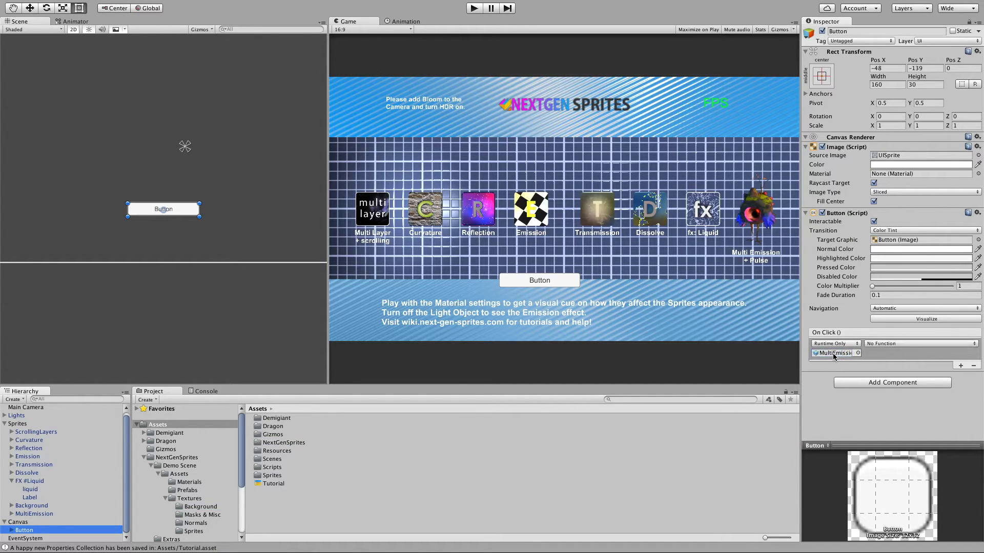
- Check which functions the MultiEmission object offers for the Button's On Click event, leaving it at No Function
click(893, 342)
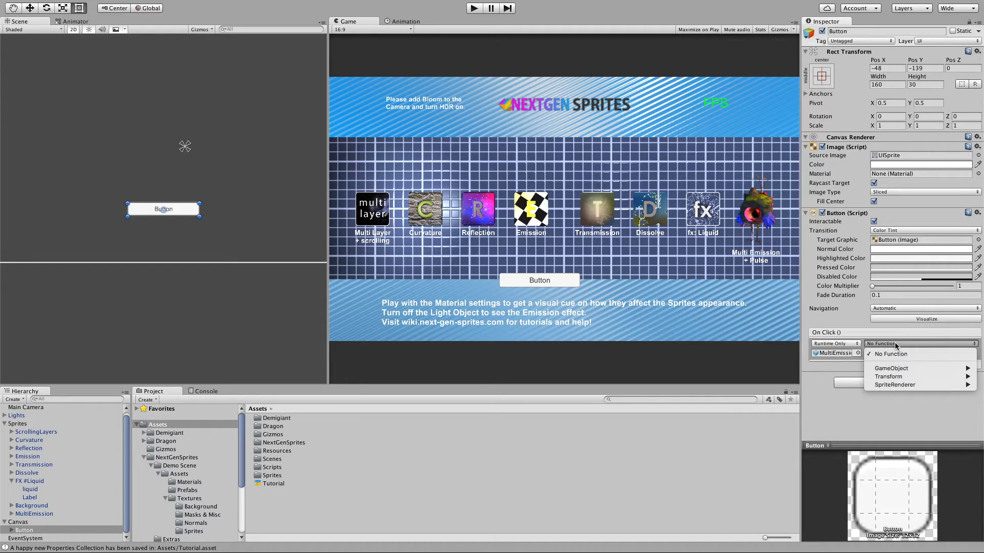
mouse_move(906, 383)
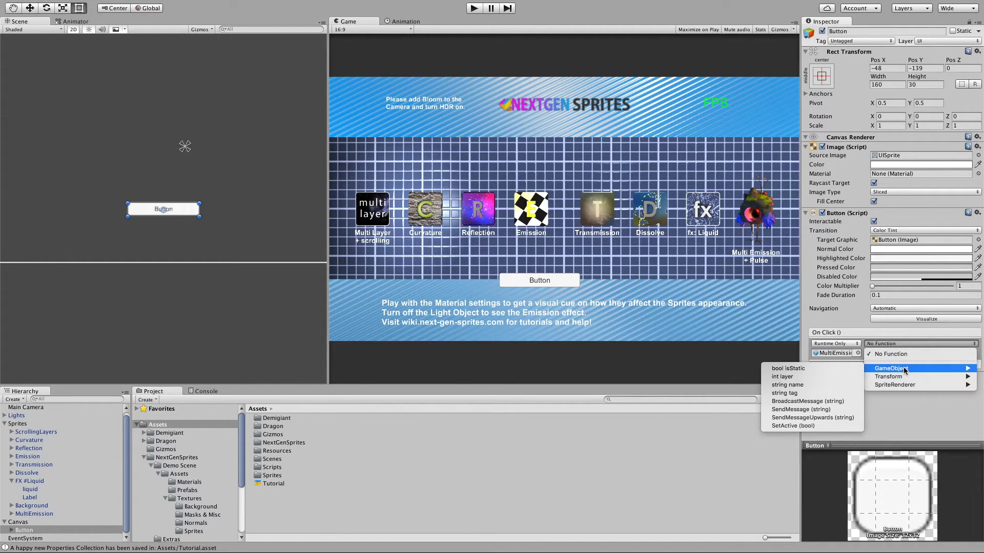
click(891, 354)
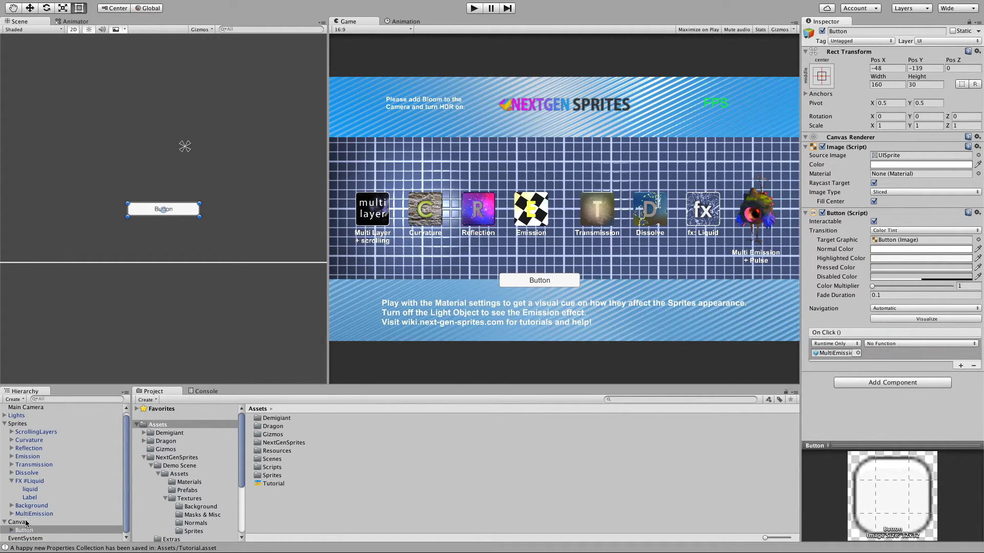
click(833, 355)
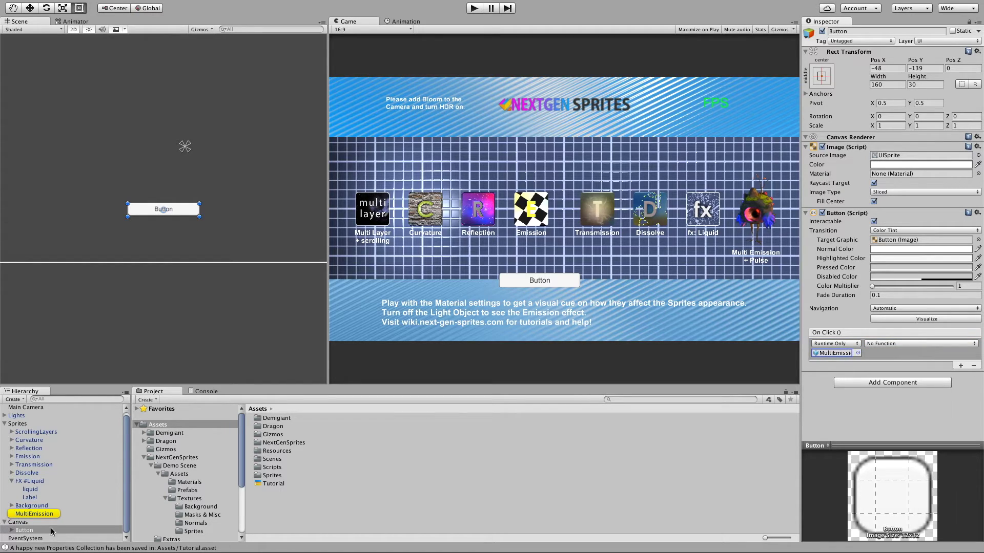
- Add the NextGenSprites Properties Collection Manager component to the MultiEmission object
click(44, 514)
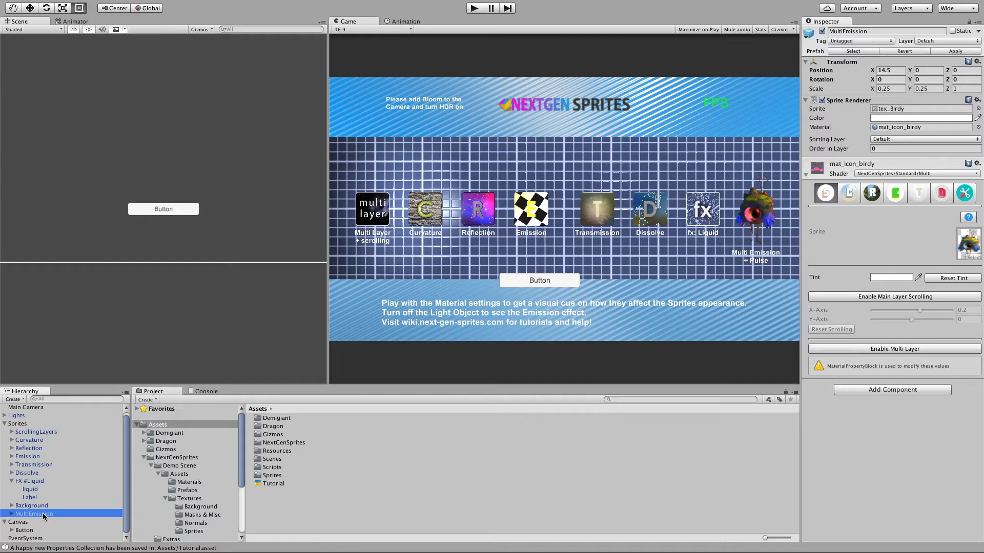
click(872, 392)
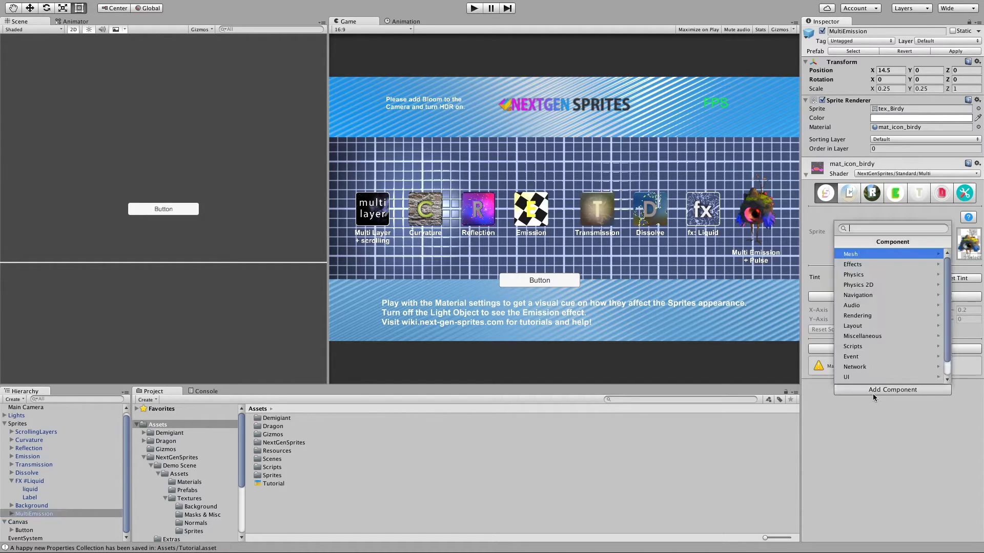
scroll(872, 356, down, 2)
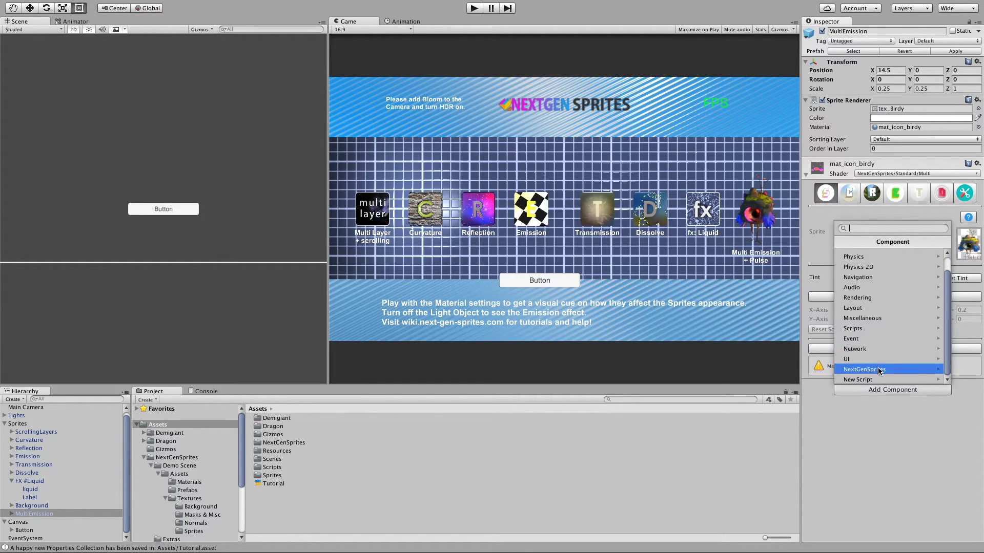
click(880, 370)
click(877, 264)
click(873, 254)
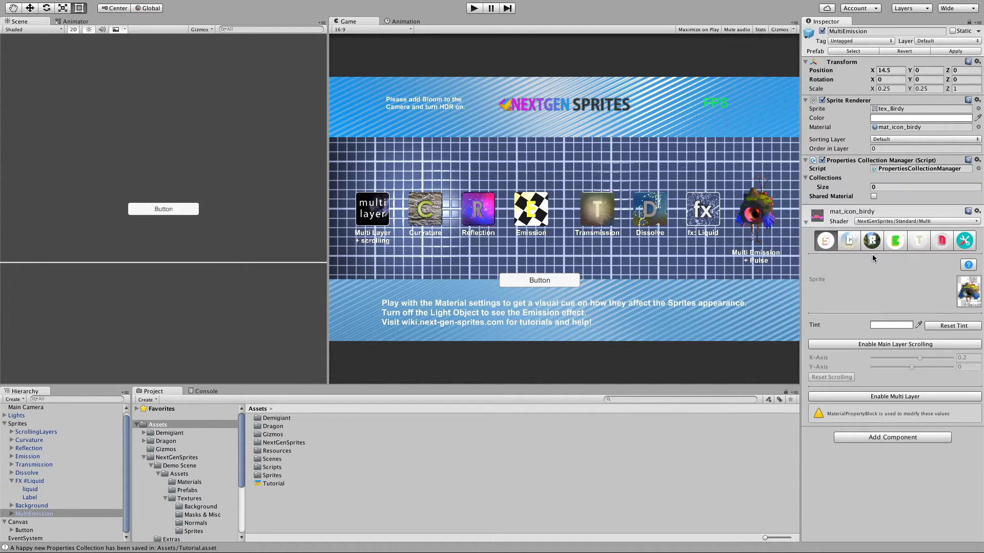
- Set the manager's Collections size to 1 and assign the Tutorial collection to Element 0
click(889, 188)
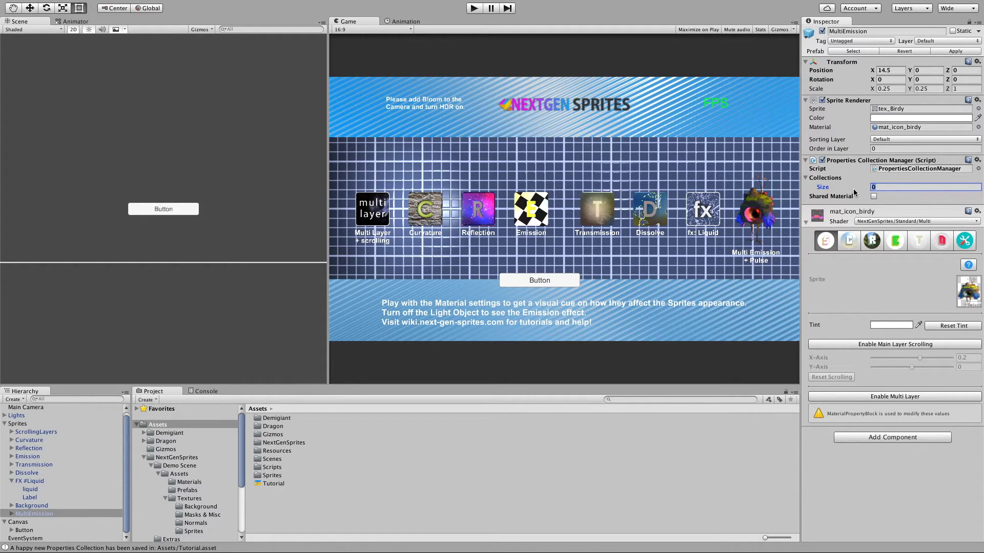
text(1)
key(Return)
drag(280, 488, 922, 197)
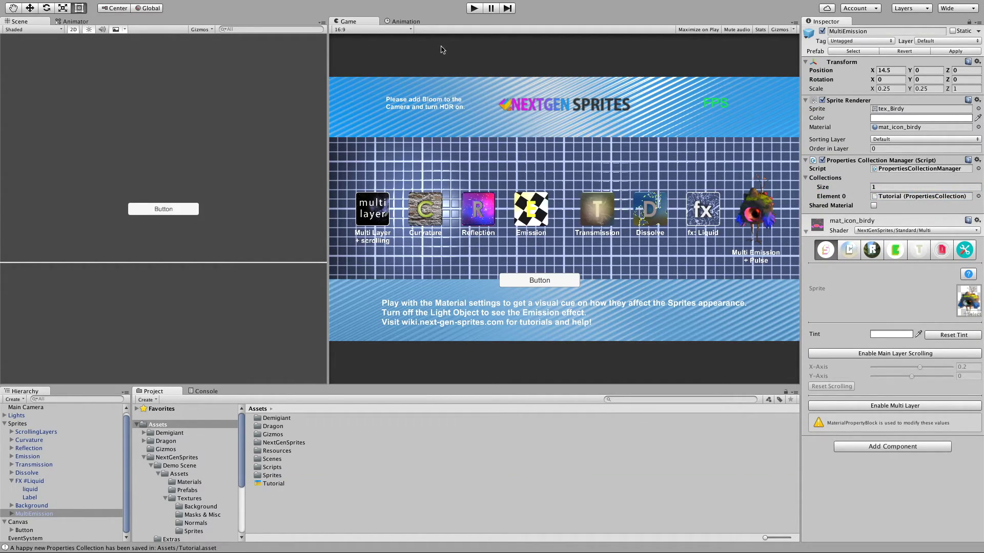
- Set the Button's On Click function to PropertiesCollectionManager.UpdateMaterial with the string argument hamburger
click(191, 210)
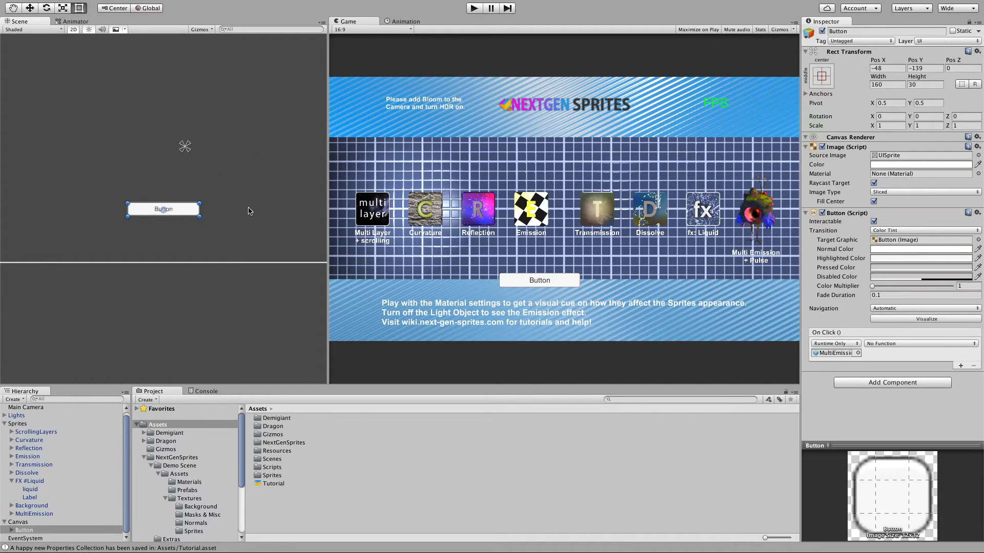
click(925, 343)
mouse_move(922, 394)
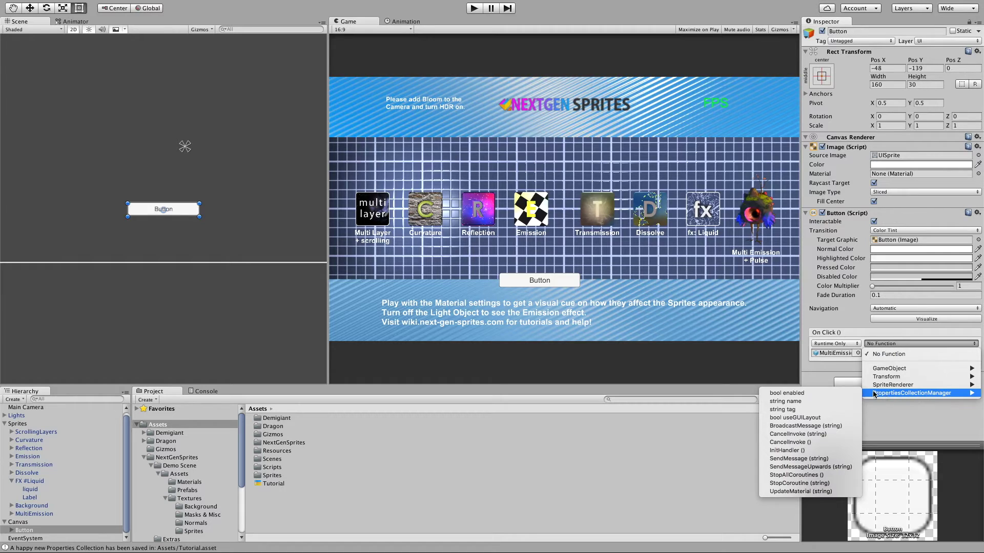
click(800, 492)
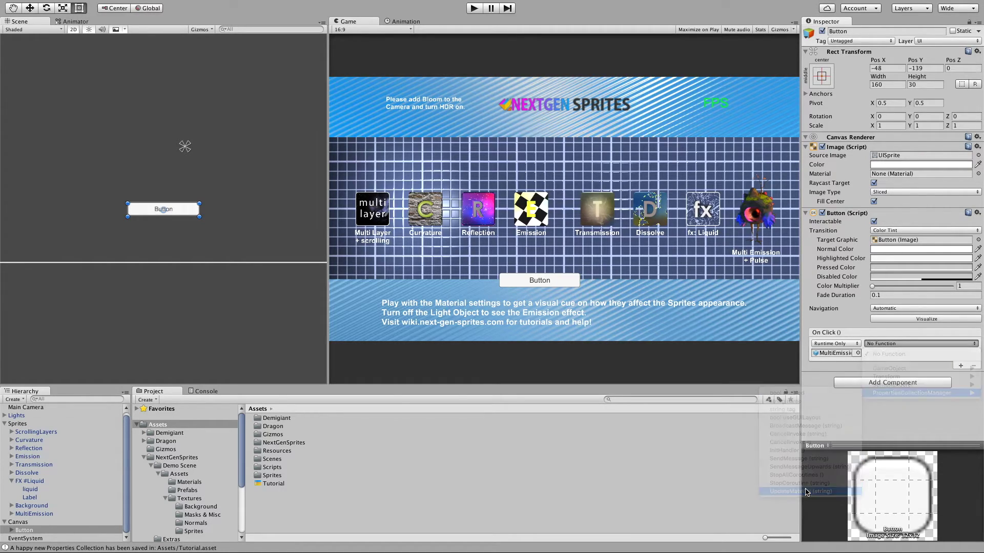
click(882, 354)
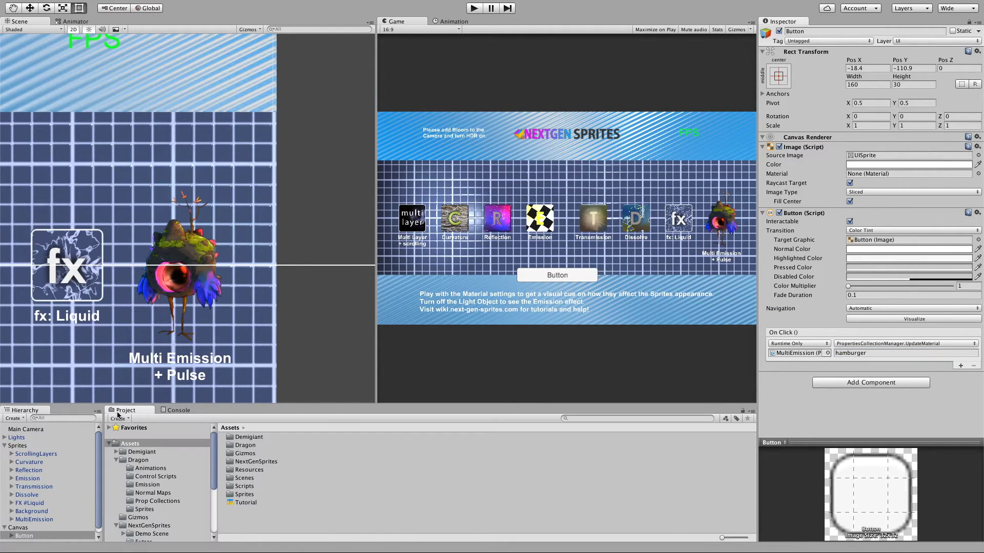
- Run the scene, trigger the UI button in the game, and examine the Multi Emission + Pulse bird up close
click(475, 9)
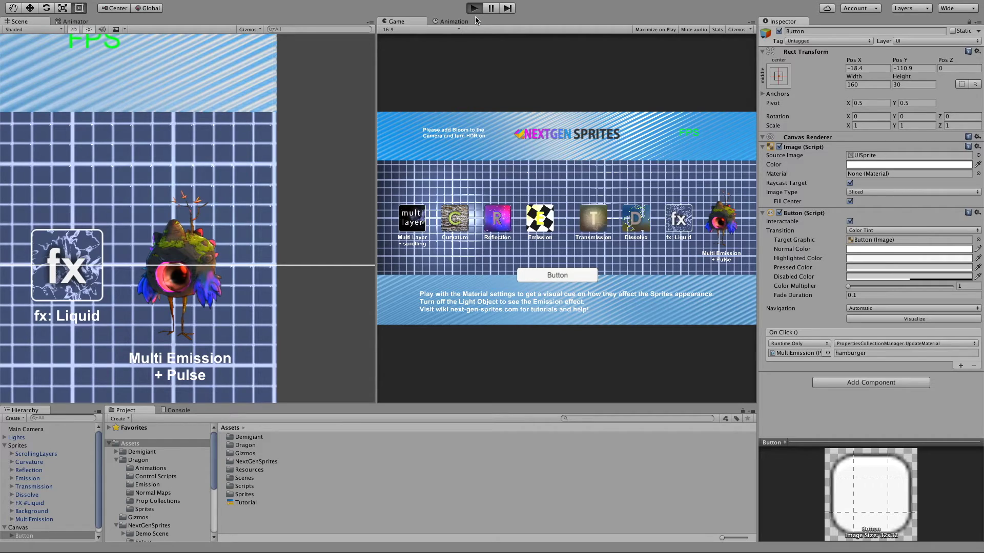
scroll(181, 284, up, 1)
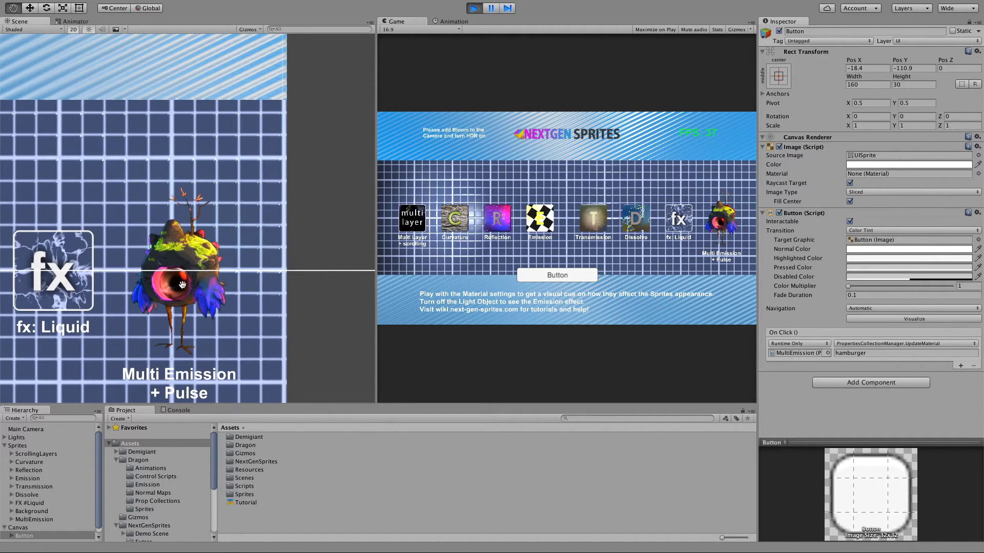
drag(182, 285, 204, 225)
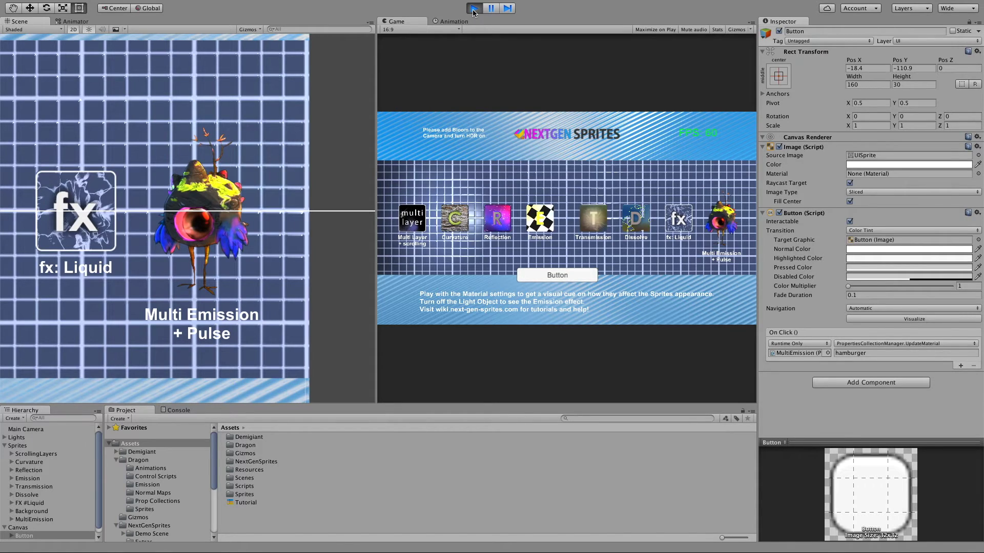
click(532, 275)
click(534, 277)
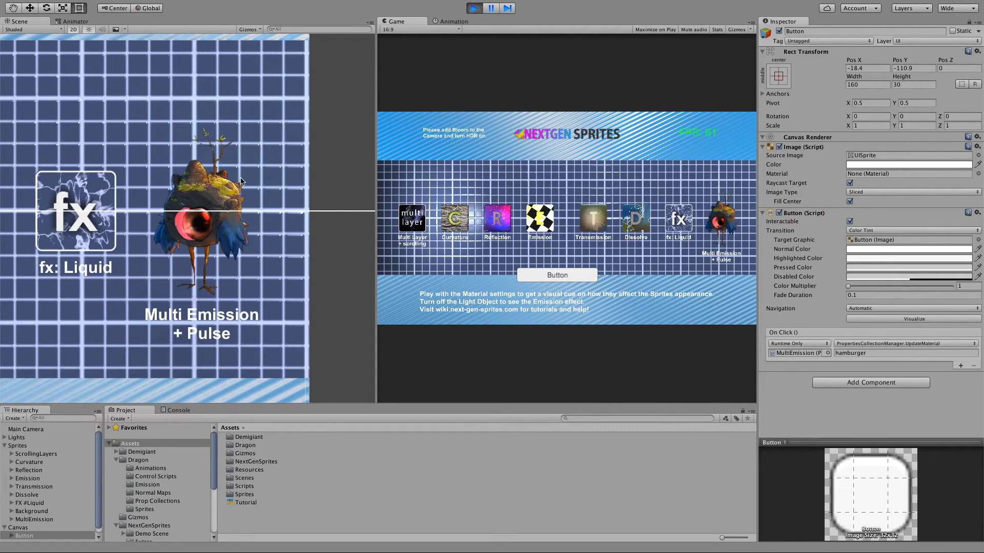
scroll(237, 181, up, 10)
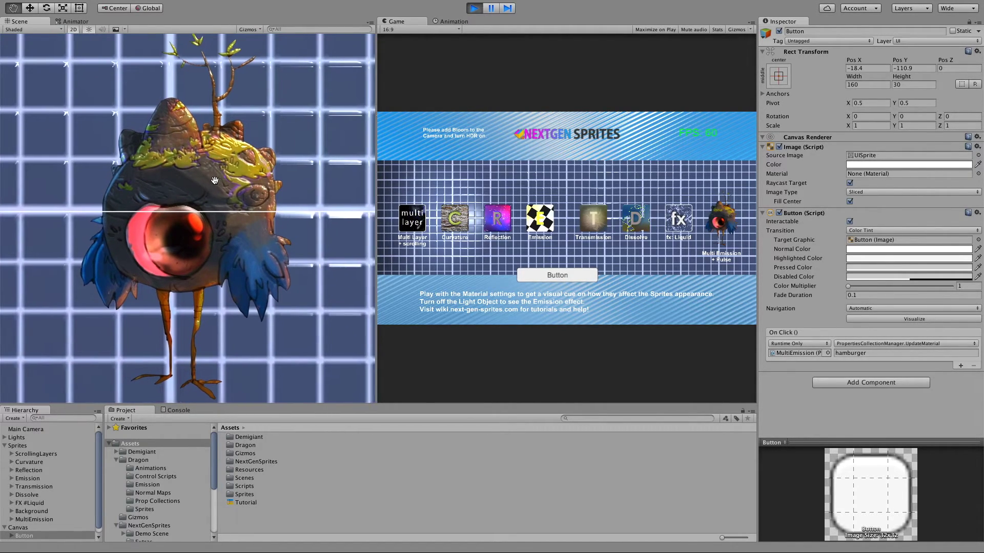
middle_drag(217, 181, 208, 178)
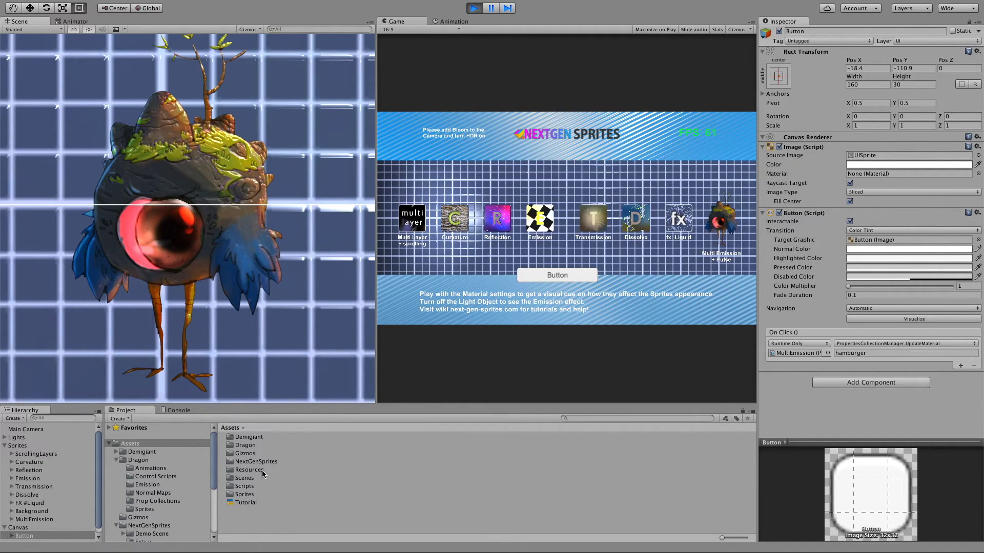
- Compare the Tutorial collection's emission values with the bird's glow up close, and stop play mode
click(243, 503)
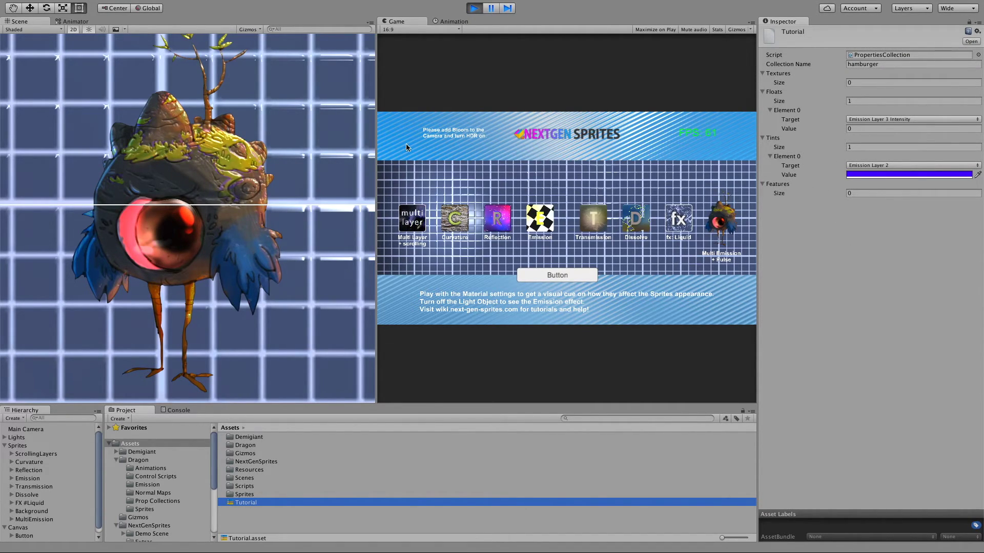
scroll(189, 144, up, 10)
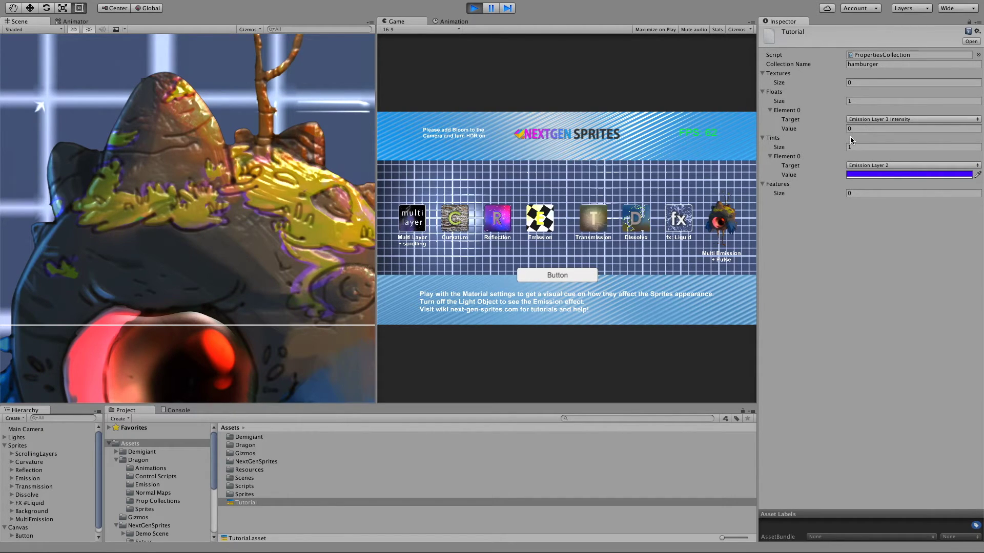
middle_drag(292, 302, 187, 110)
mouse_move(279, 235)
middle_down()
mouse_move(259, 199)
mouse_move(287, 218)
middle_up()
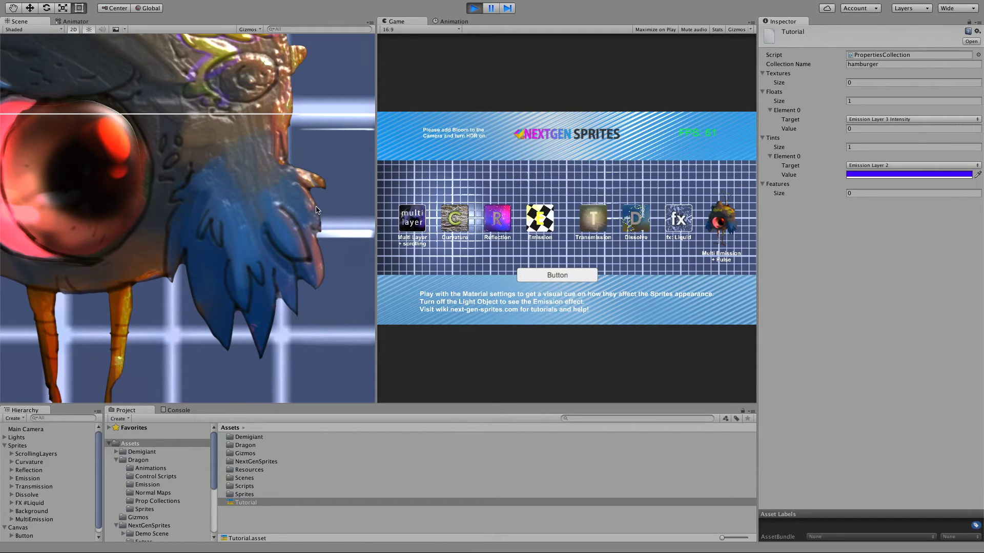
scroll(152, 208, down, 3)
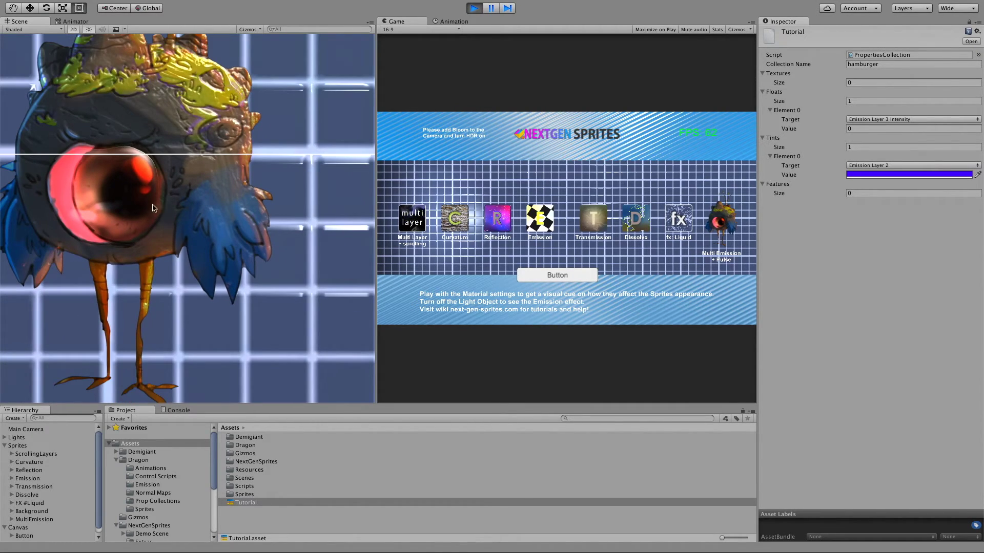
middle_drag(153, 208, 171, 263)
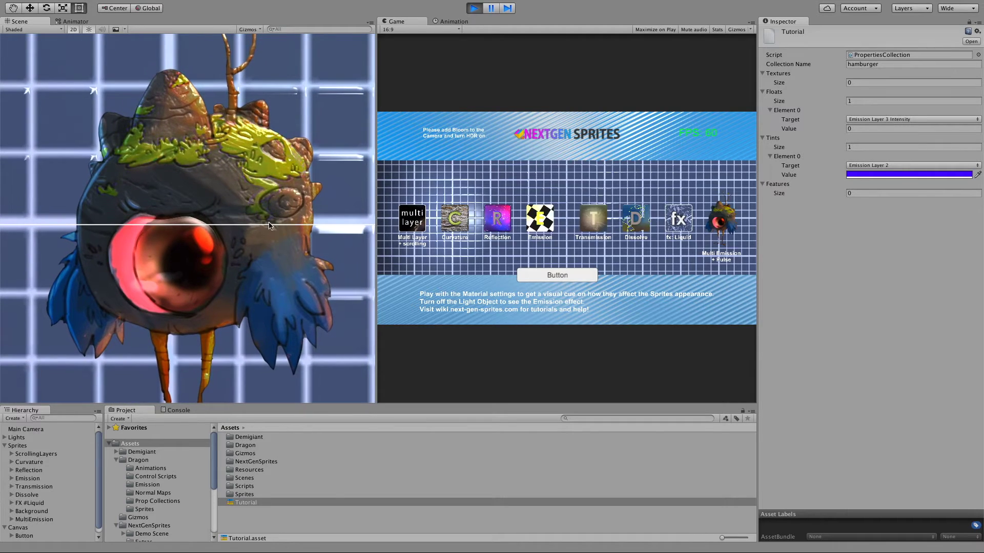
click(473, 8)
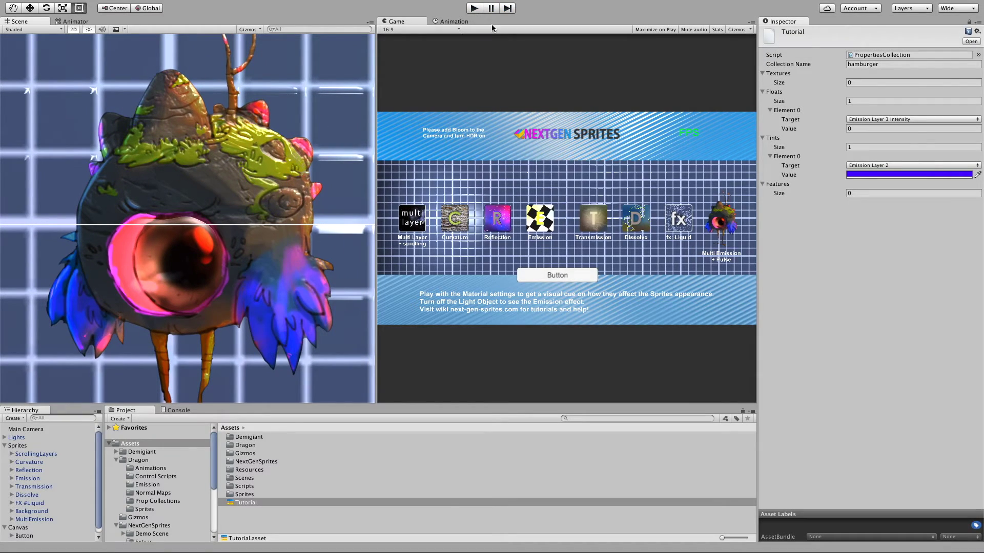
- Open the animation scene from the project's Scenes folder
click(139, 461)
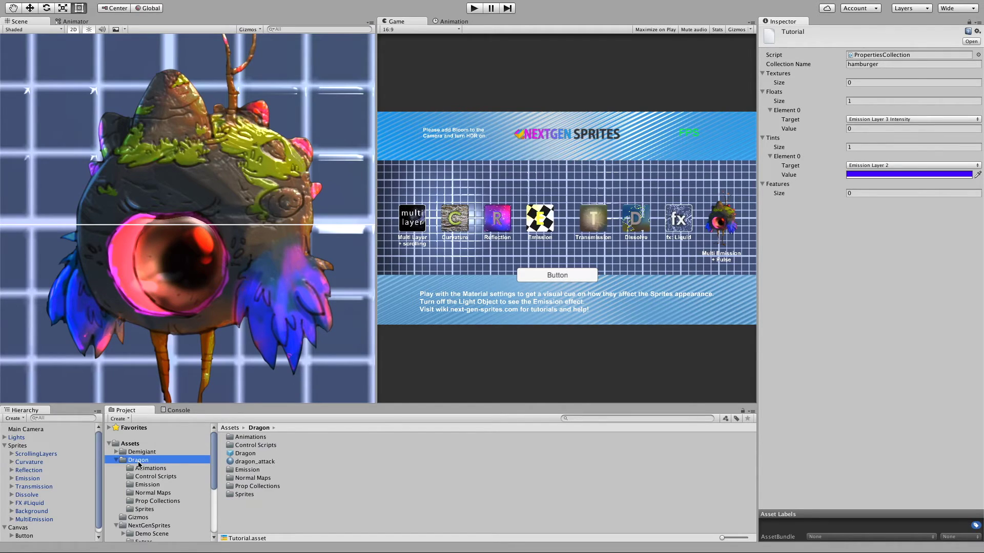
click(256, 454)
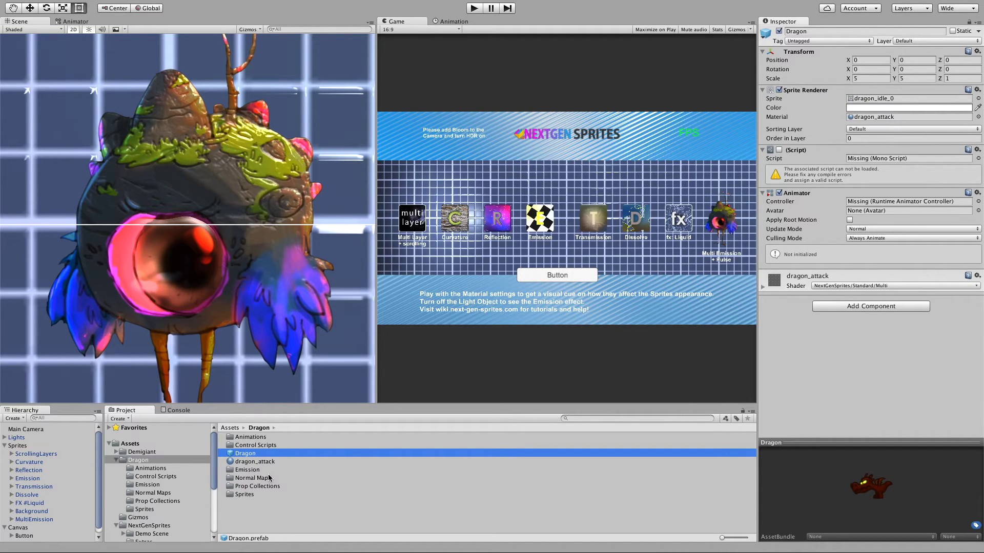
click(122, 445)
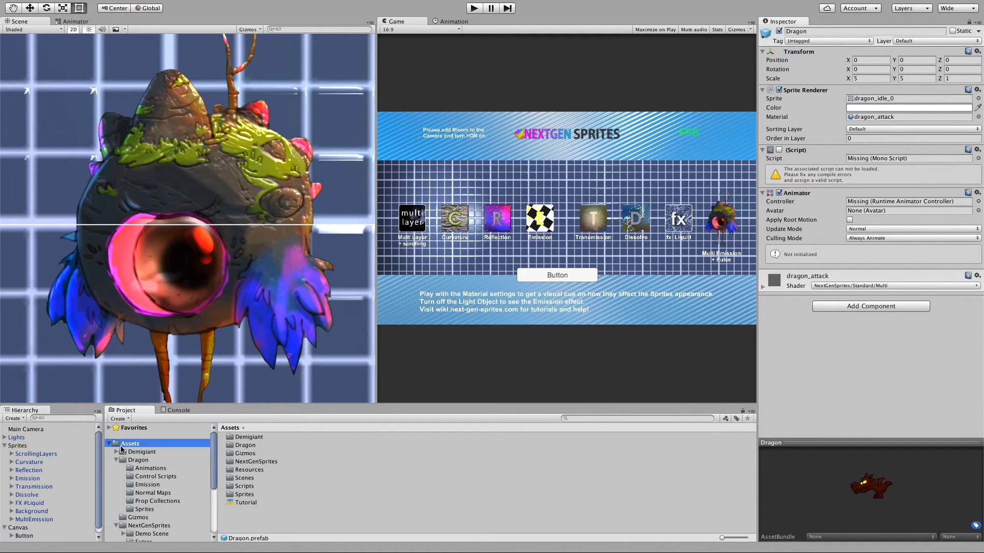
double_click(248, 478)
double_click(249, 437)
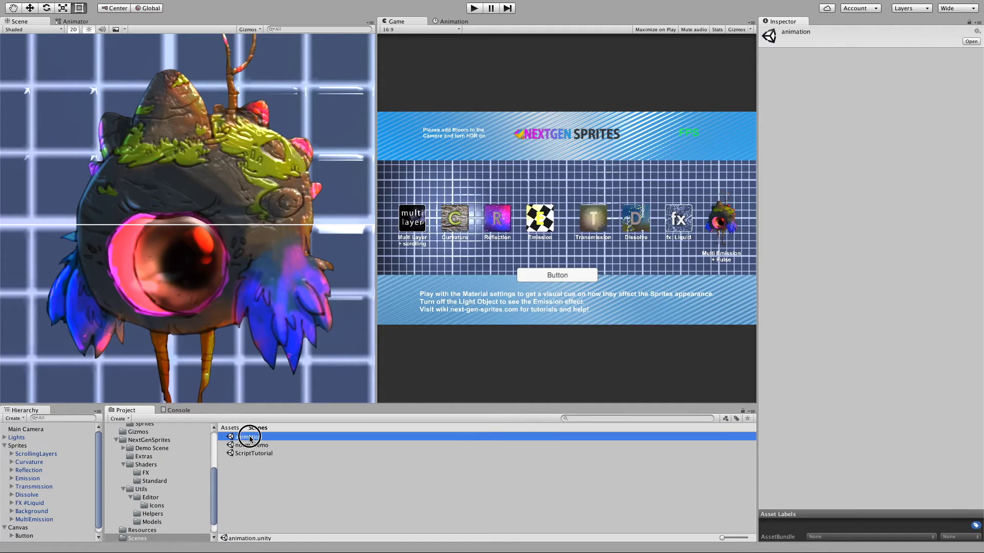
click(453, 184)
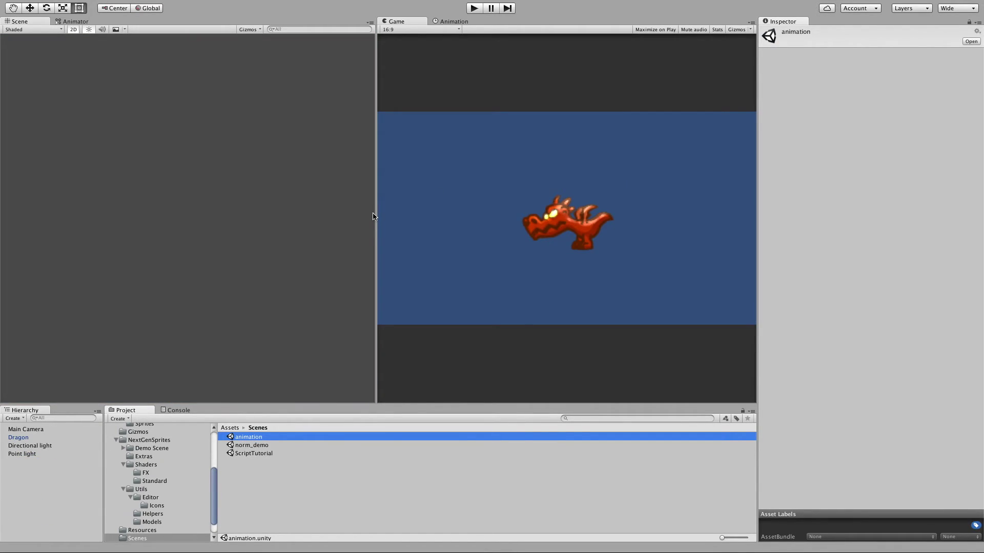
- Frame the Dragon object in the scene and examine its Animator state graph
click(40, 444)
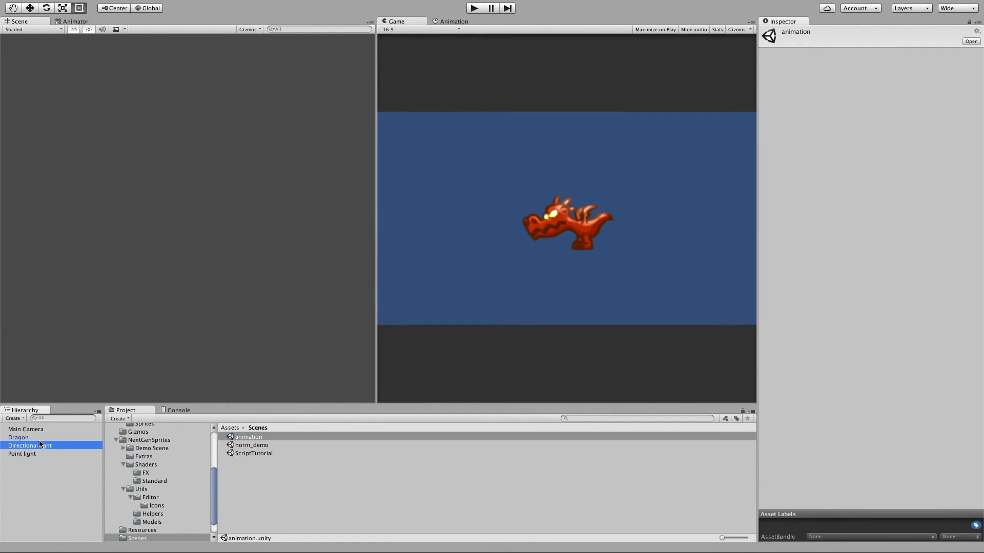
double_click(42, 437)
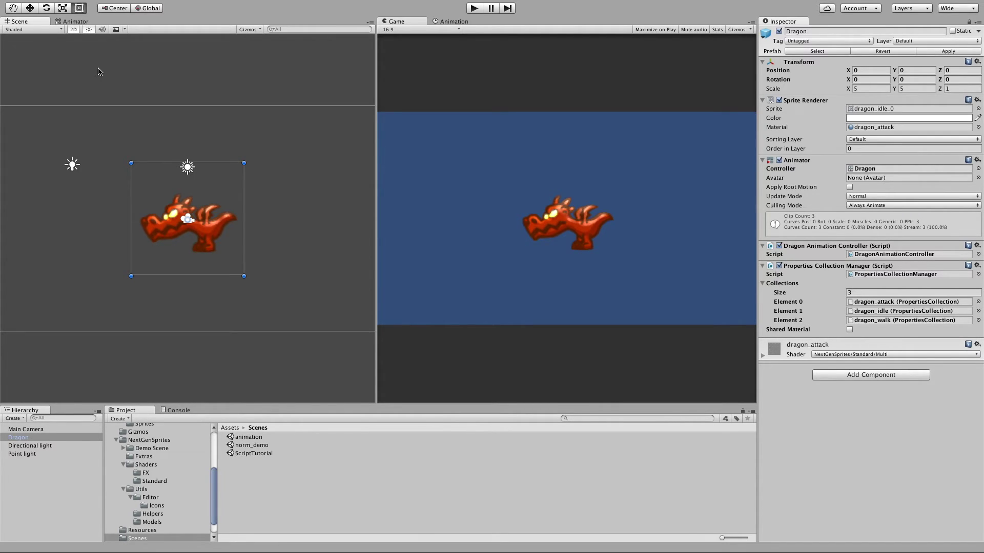
click(64, 22)
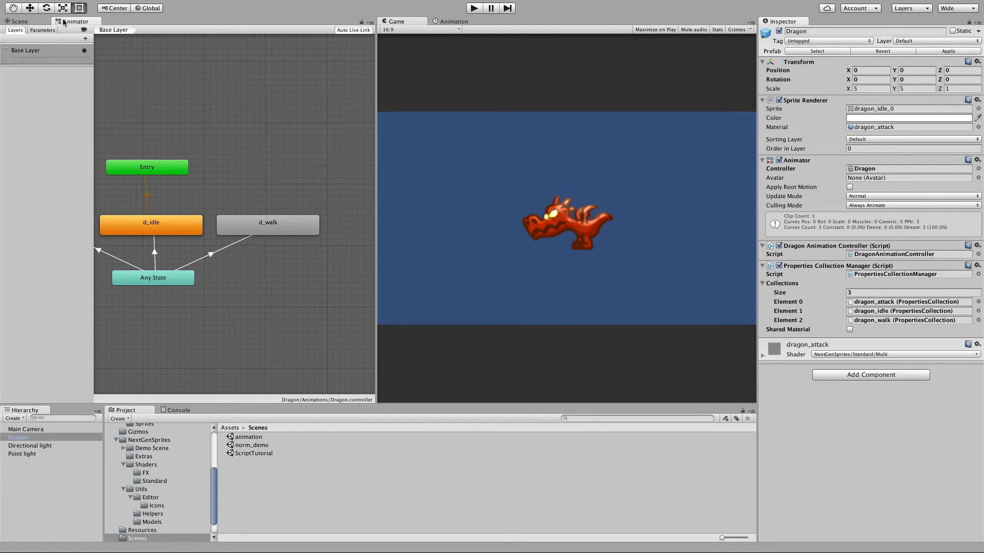
middle_drag(164, 119, 234, 74)
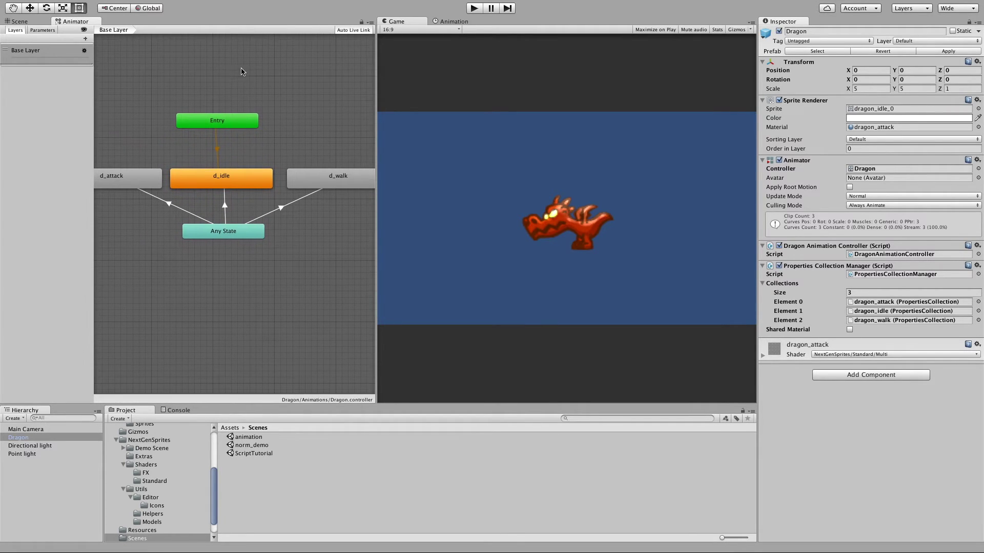
- Show the Dragon's animation clips and check which event is placed at the start of the d_attack clip
click(435, 22)
click(18, 438)
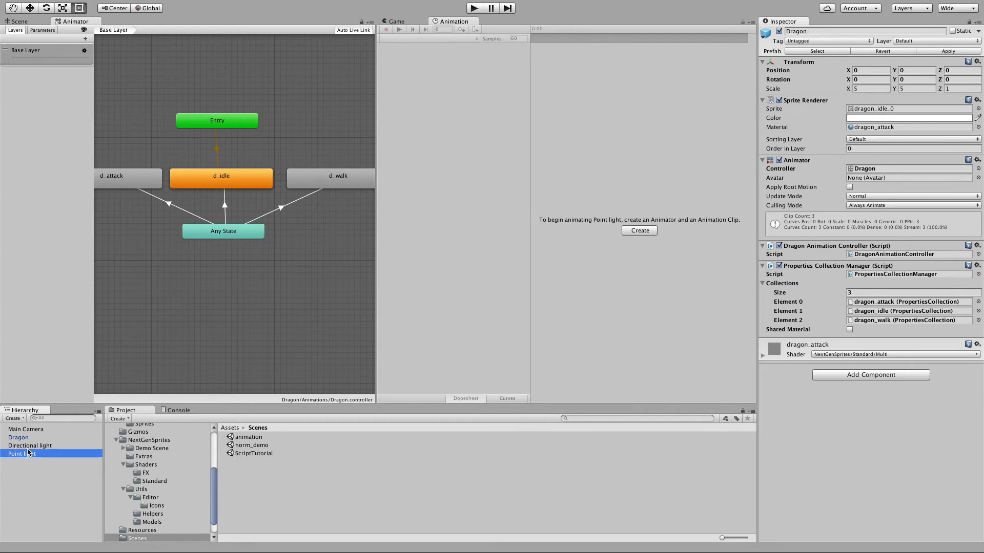
click(408, 39)
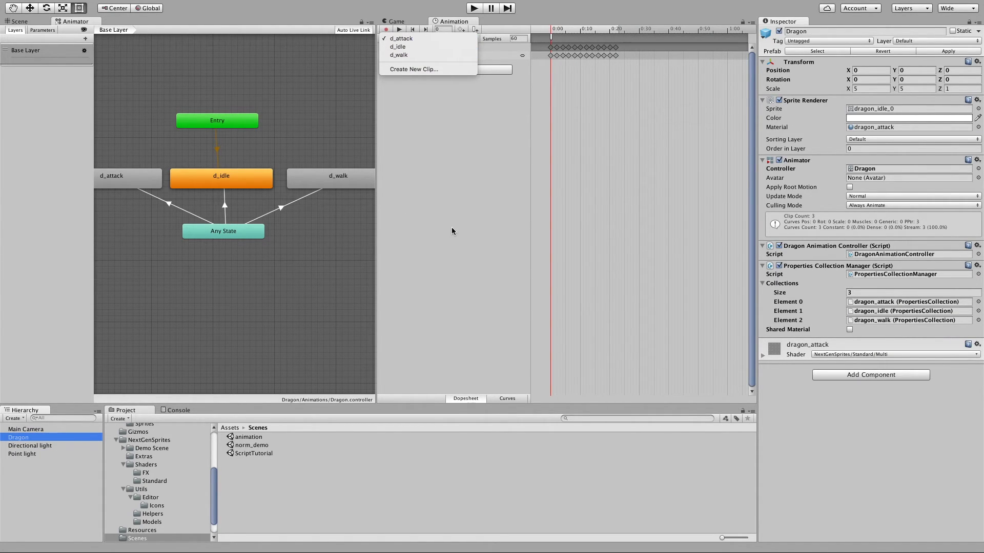
click(835, 246)
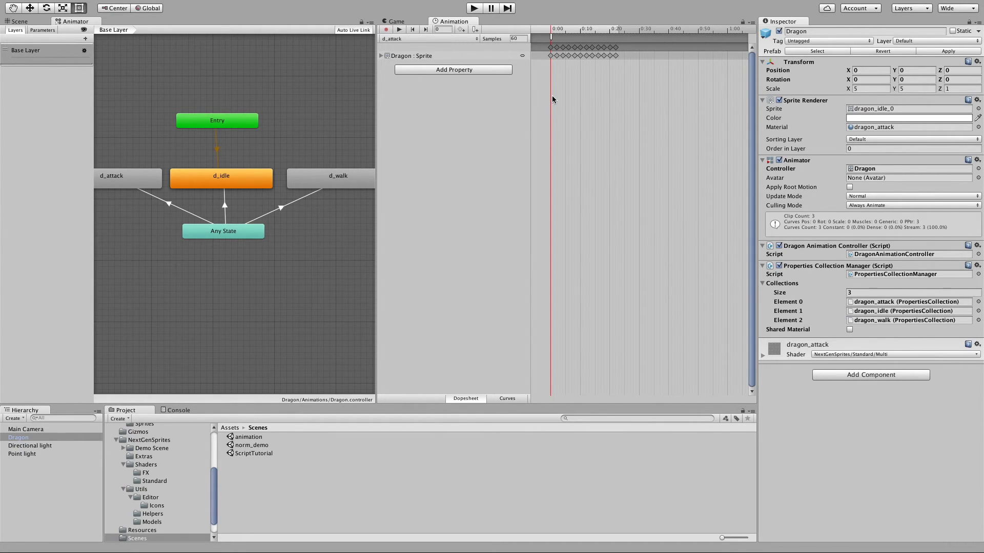
mouse_move(552, 40)
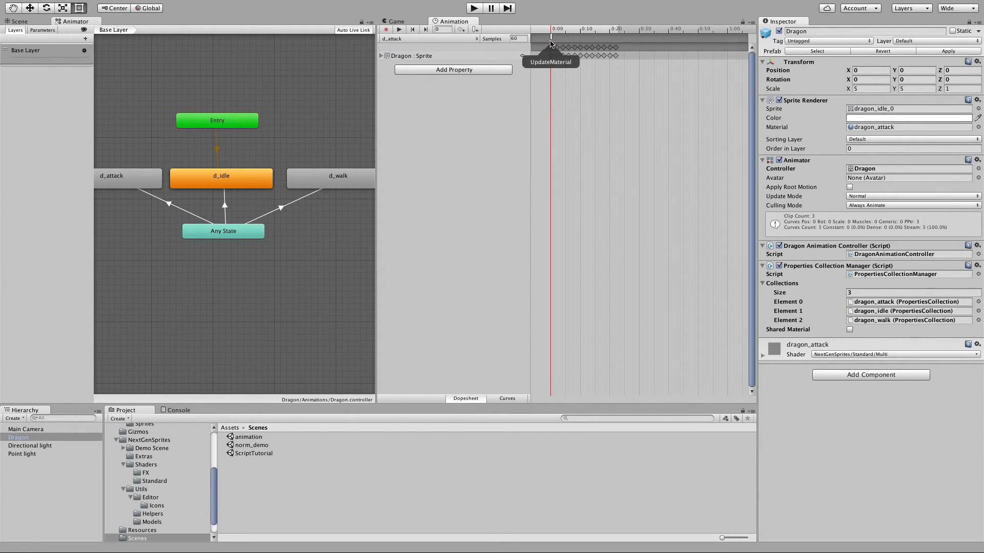
- Look through the d_walk and d_idle clips and inspect the string parameter of d_idle's animation event
click(416, 39)
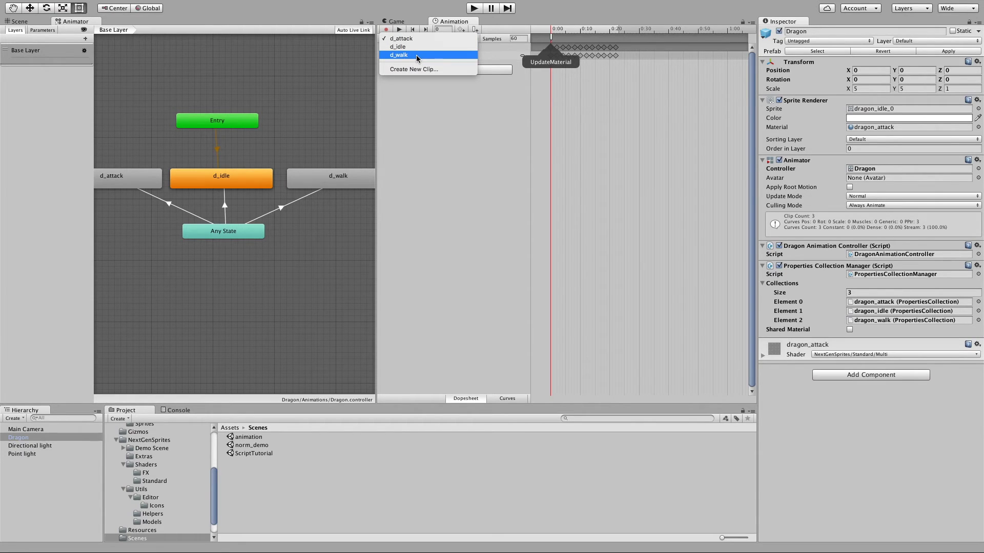
click(416, 54)
click(418, 39)
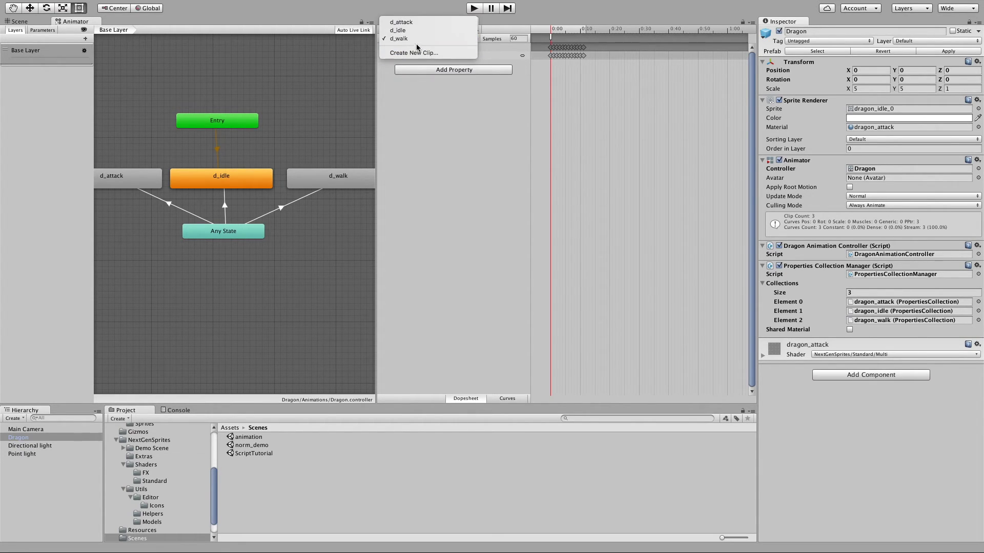
click(418, 32)
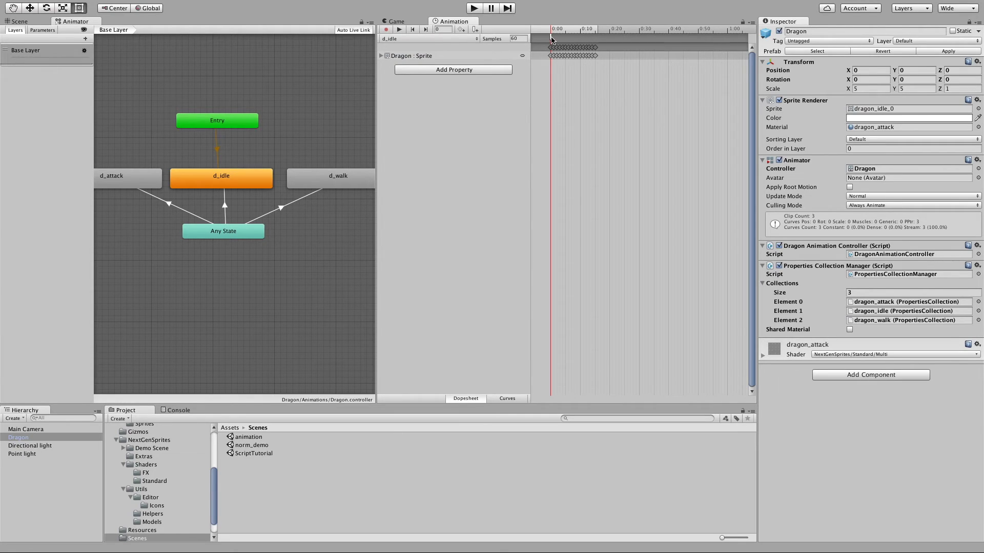
double_click(552, 36)
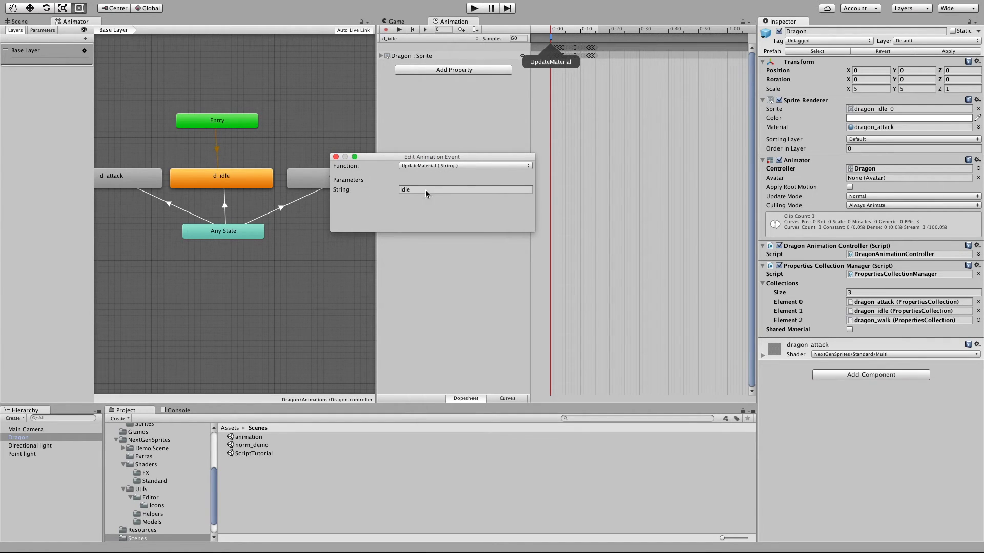
click(336, 157)
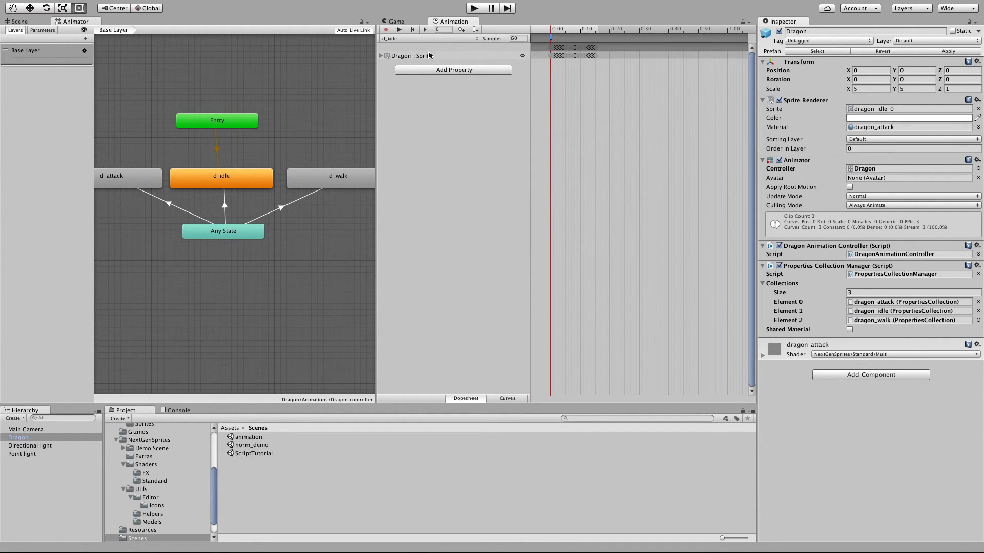
- Switch to the d_attack clip and inspect the string parameter of its UpdateMaterial event
click(424, 41)
click(424, 32)
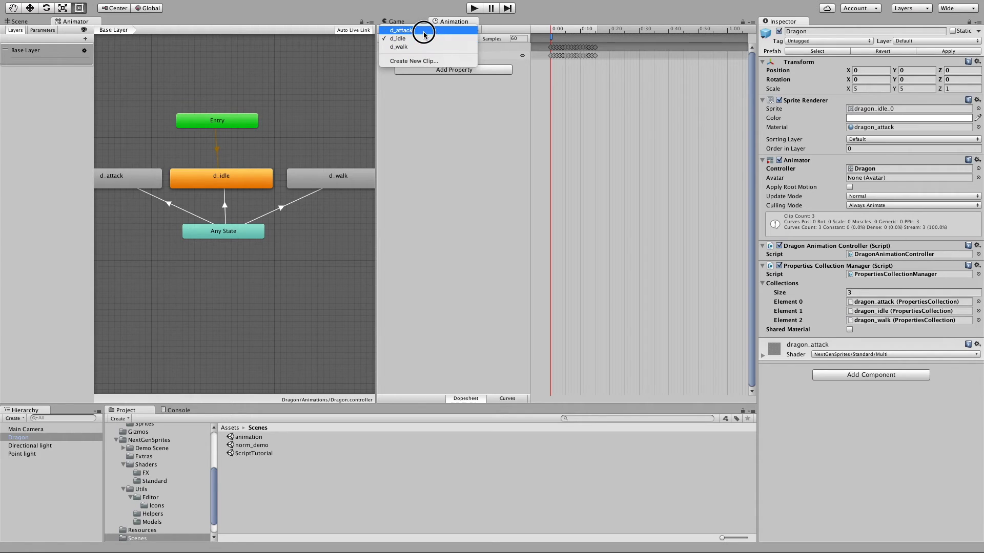
double_click(552, 40)
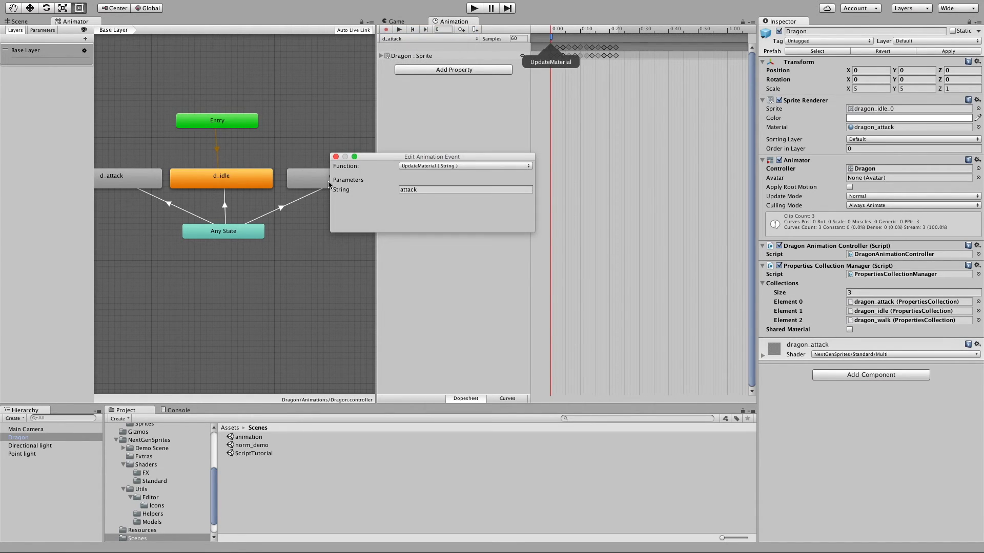
click(335, 156)
- Locate the Dragon's Properties Collections in the project and compare the settings of dragon_idle, dragon_walk and dragon_attack
click(897, 320)
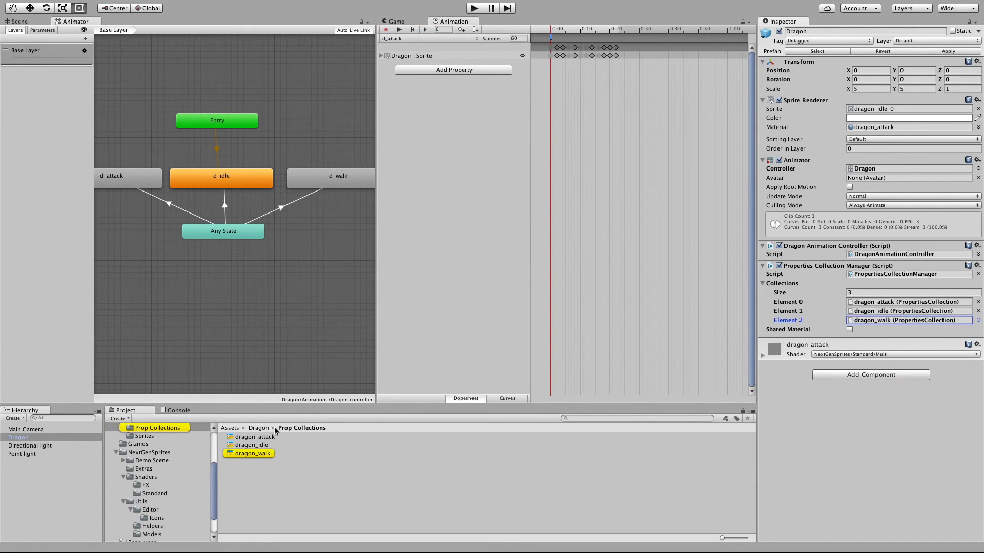
click(249, 447)
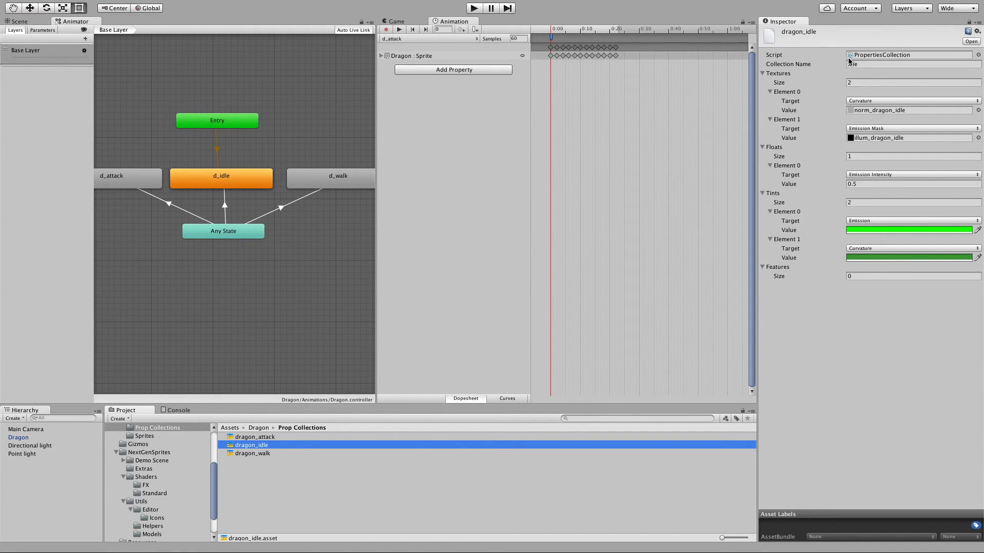
click(256, 454)
click(261, 437)
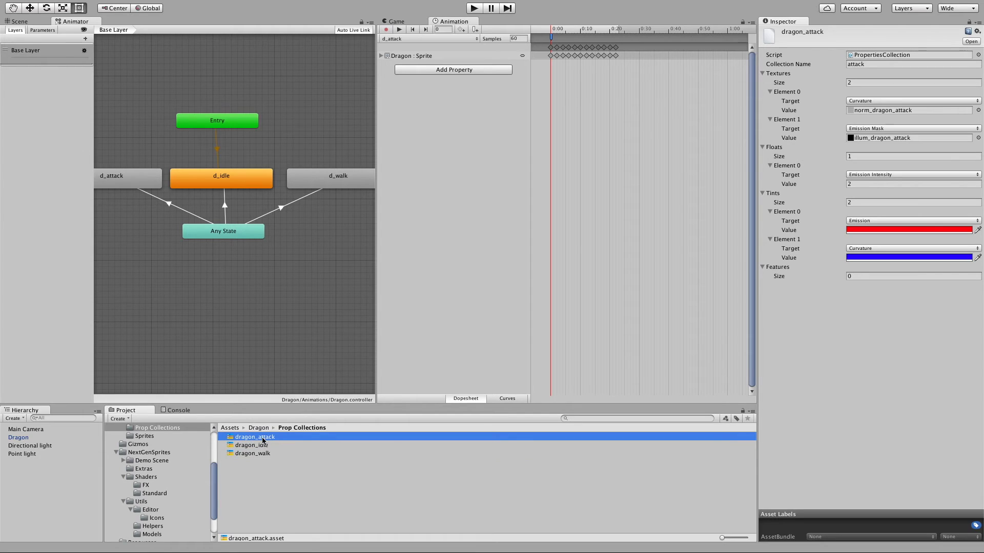
- Run the scene, compare the dragon's animated look with the dragon_walk collection's values, and stop play mode
click(408, 23)
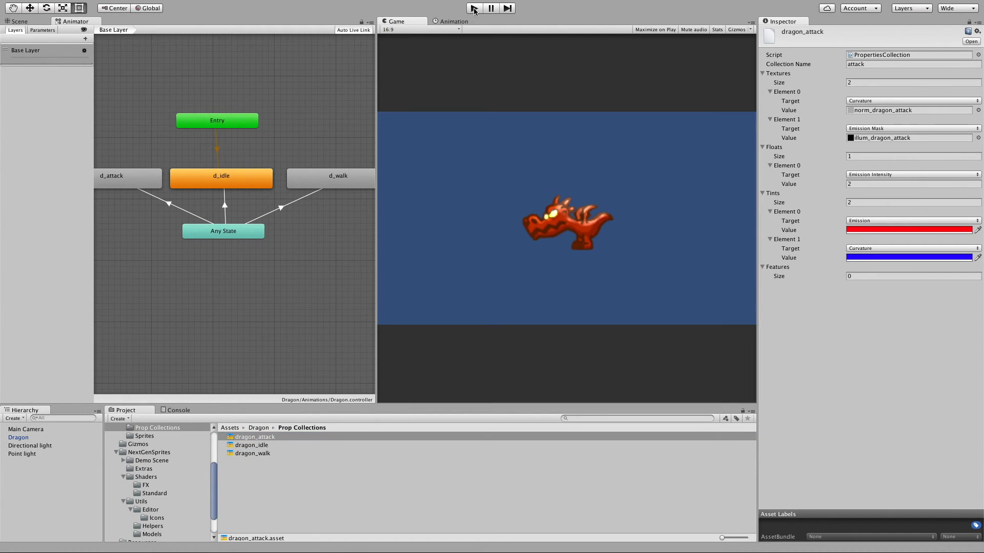
click(474, 9)
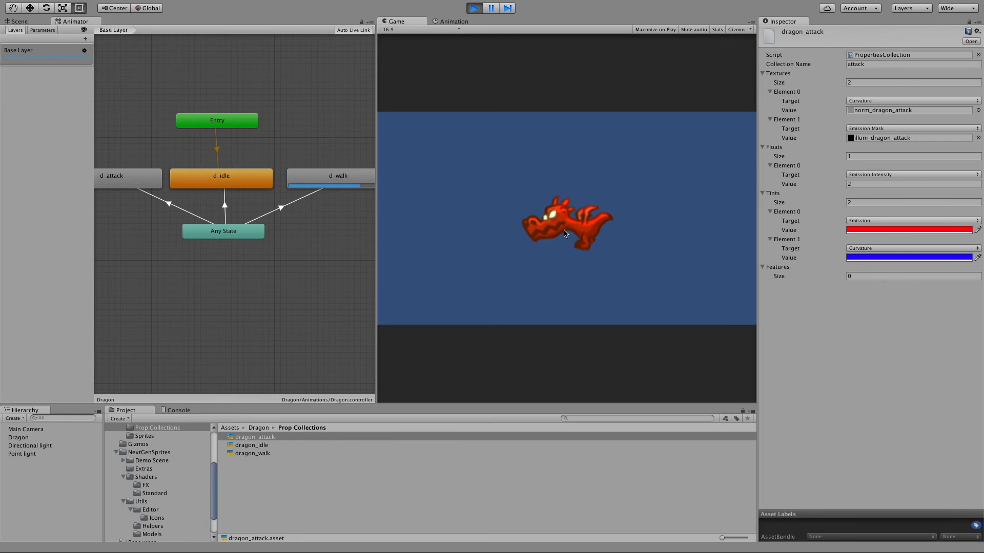
click(276, 453)
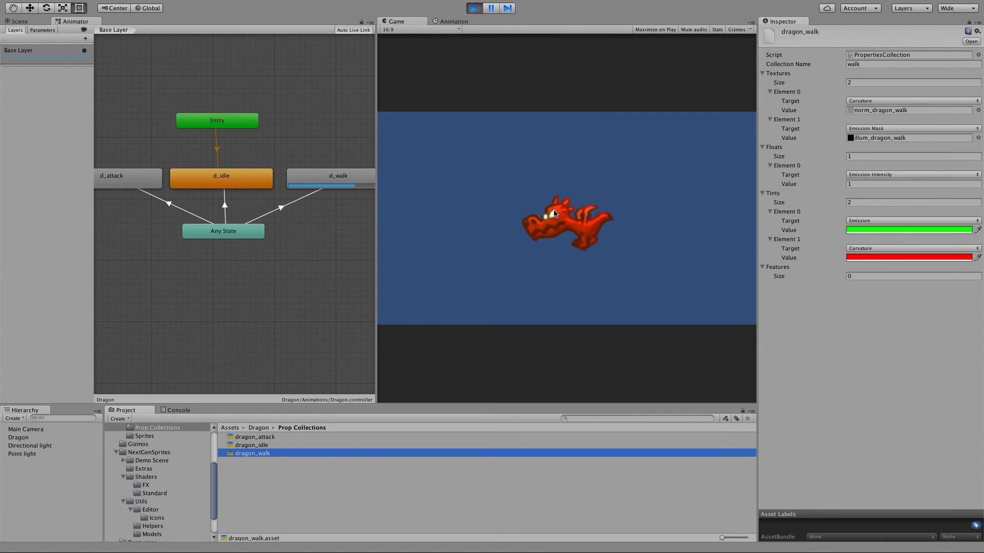
click(471, 8)
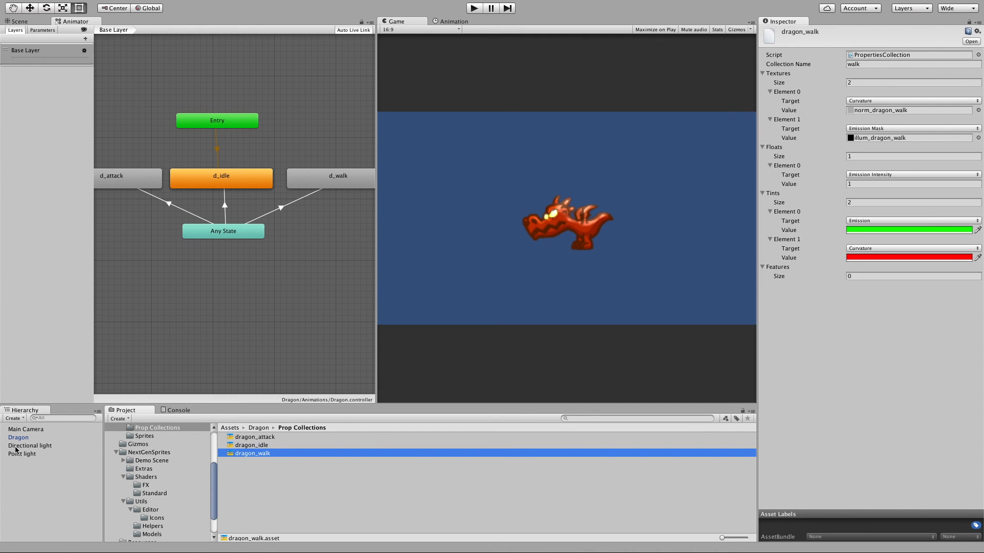
- Expand the dragon_attack material on the Dragon object and show its Curvature settings
click(33, 437)
click(763, 355)
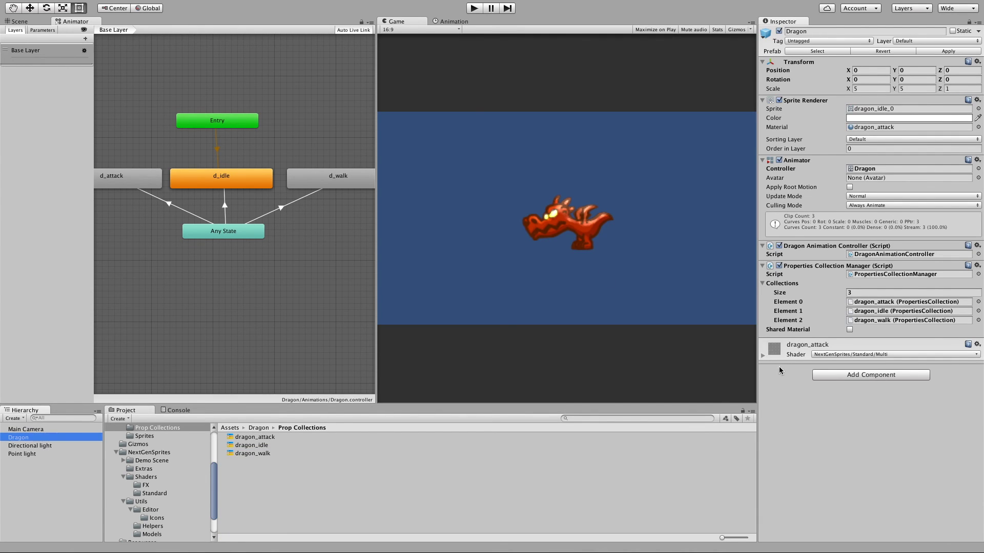
scroll(958, 390, down, 3)
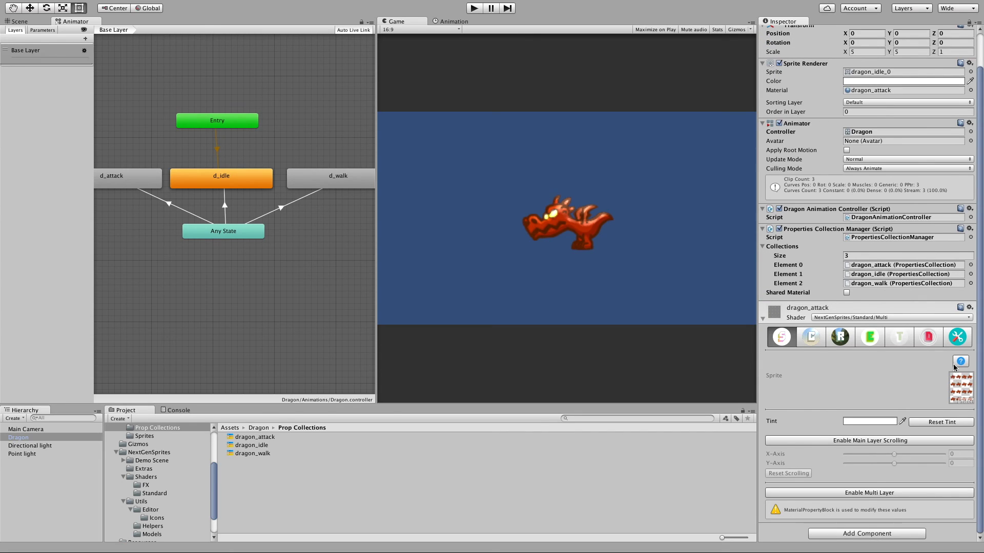
click(811, 337)
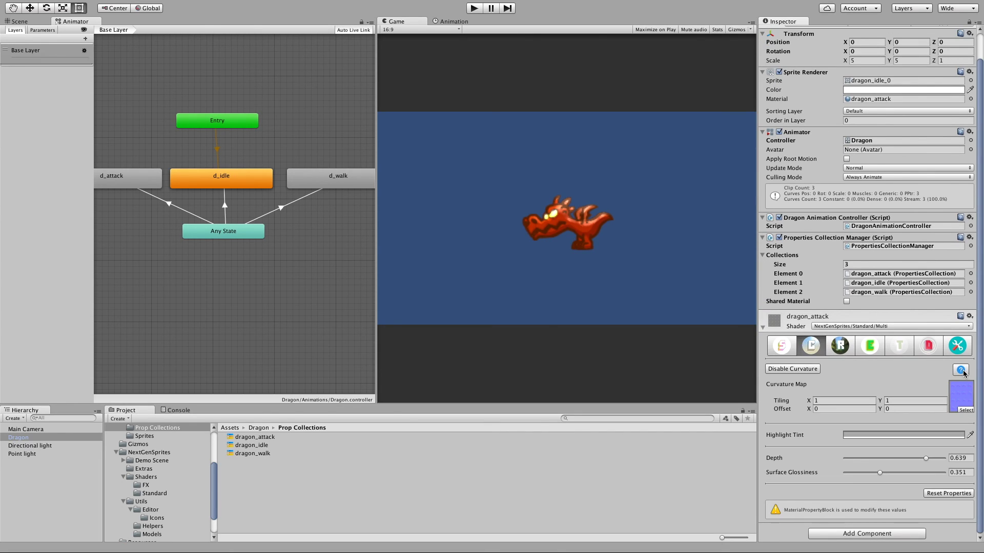